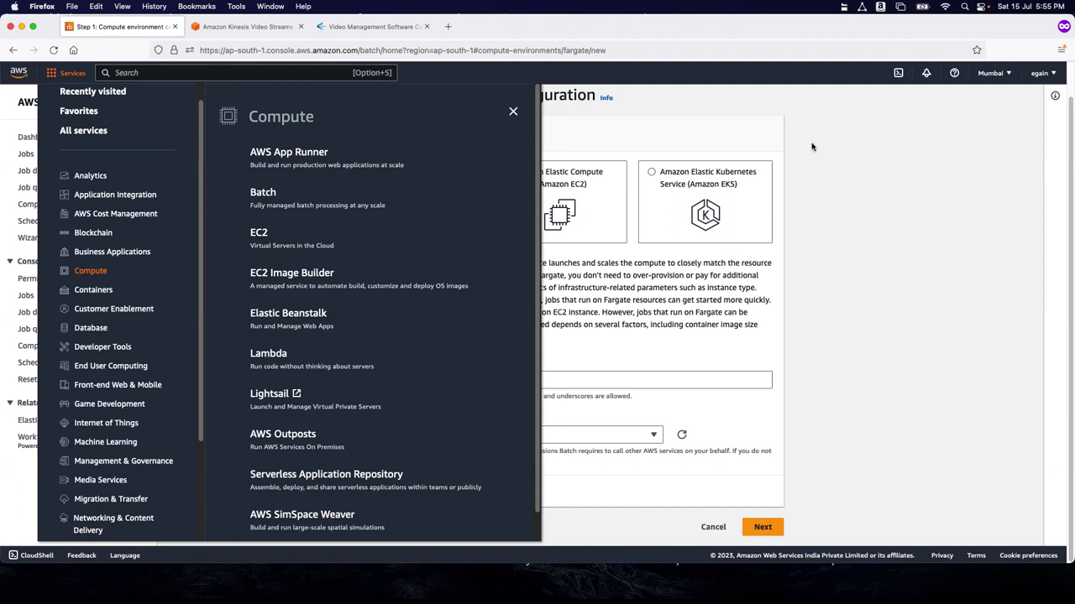
Open AWS Application Migration Service from the Migration & Transfer services and expand its side navigation.
{"action": "scroll", "coordinate": [108, 417], "scroll_direction": "down", "scroll_amount": 1}
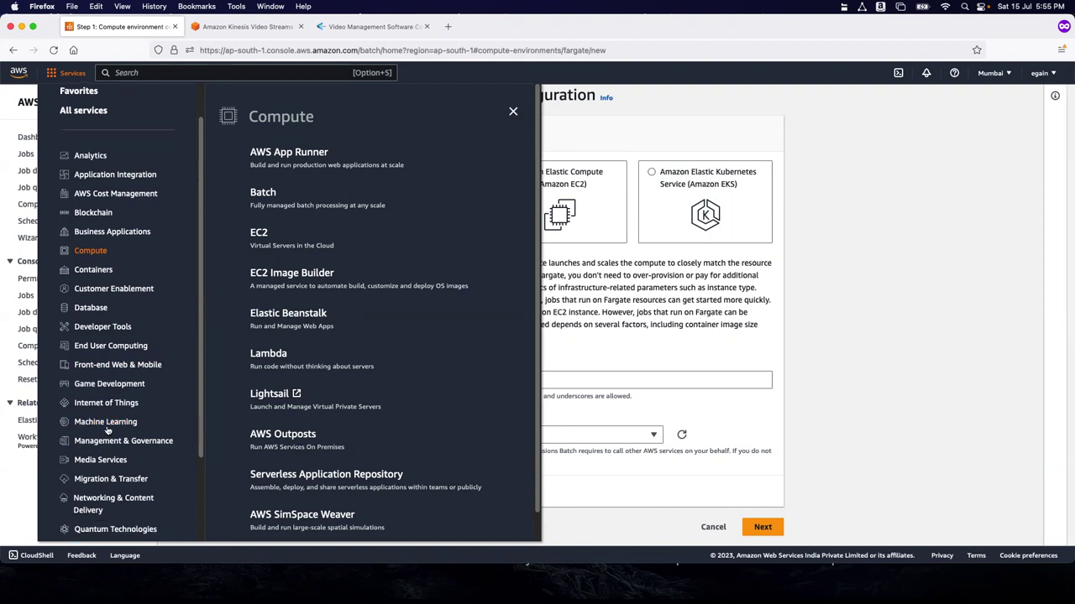
{"action": "scroll", "coordinate": [109, 424], "scroll_direction": "down", "scroll_amount": 2}
{"action": "left_click", "coordinate": [114, 450]}
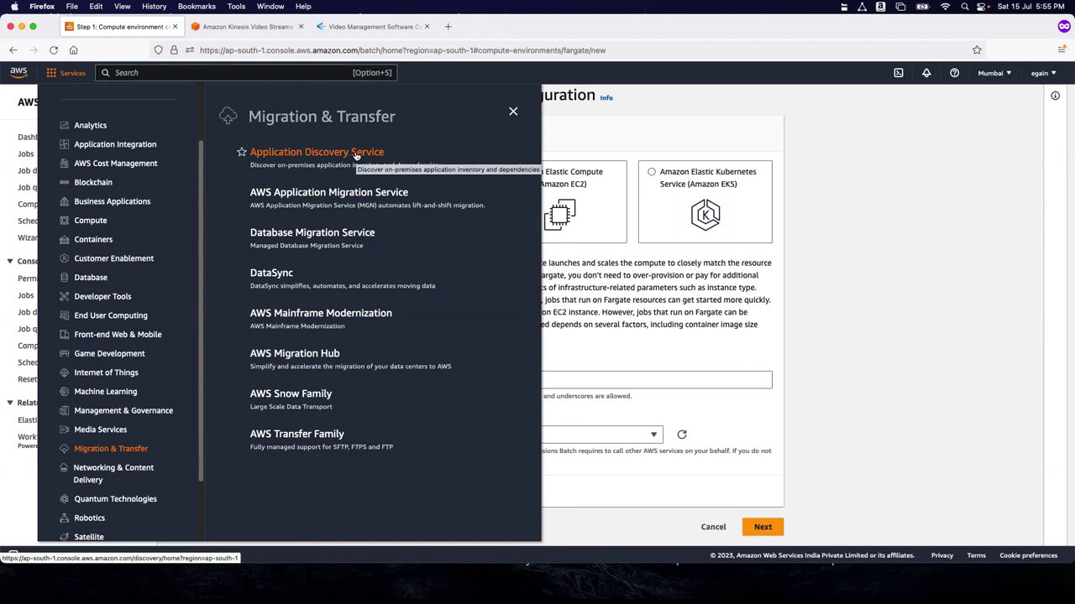
{"action": "left_click", "coordinate": [351, 193]}
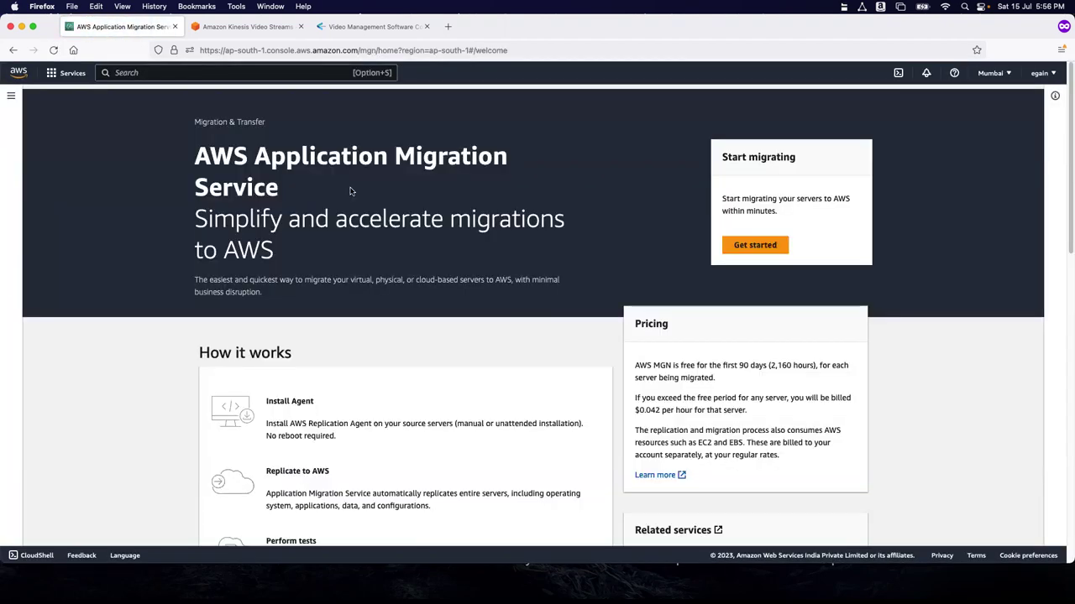
{"action": "left_click", "coordinate": [13, 97]}
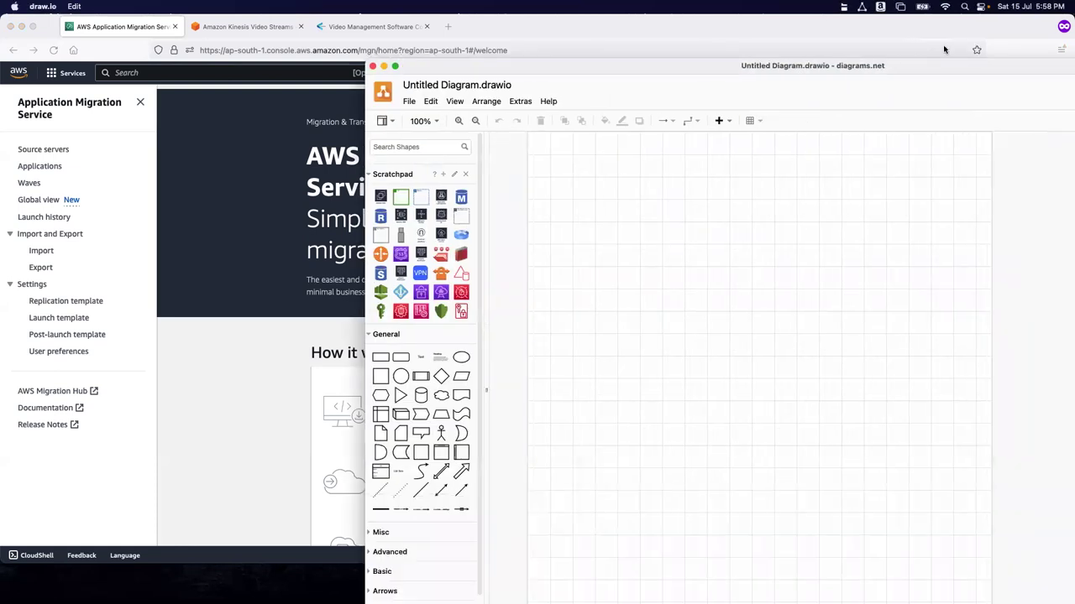
Switch to the blank draw.io diagram and enlarge and reposition its window to fill most of the display.
{"action": "double_click", "coordinate": [994, 65]}
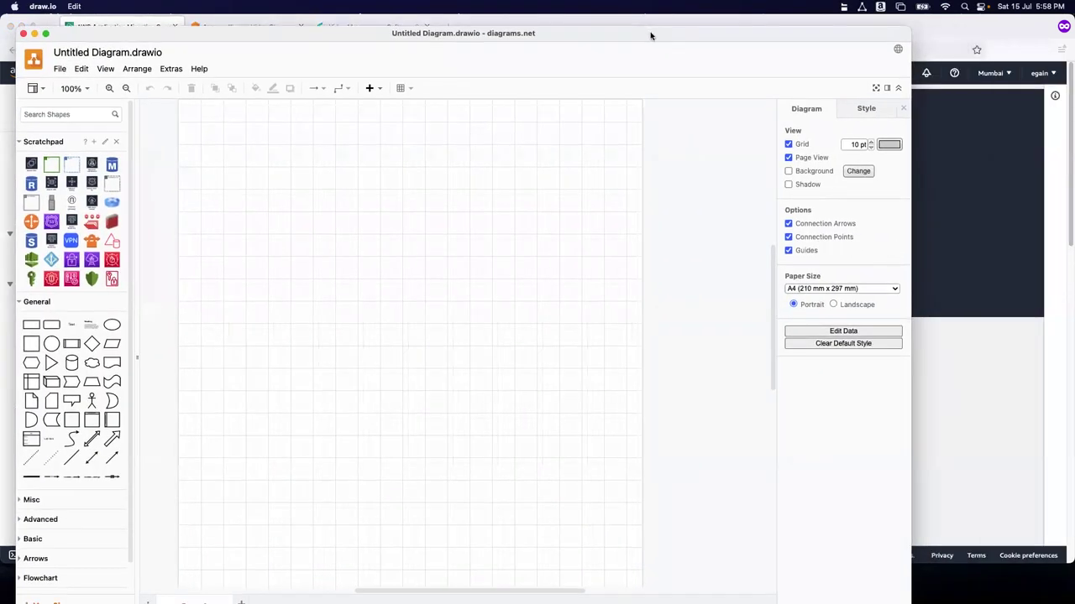
{"action": "left_click_drag", "start_coordinate": [947, 32], "coordinate": [1073, 33]}
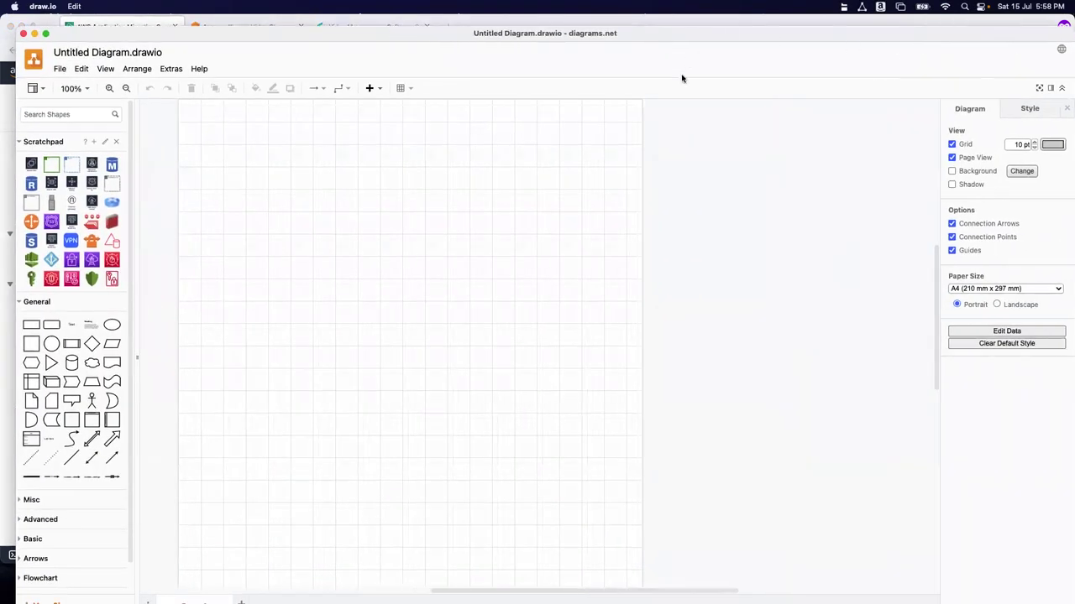
{"action": "mouse_move", "coordinate": [637, 35]}
{"action": "left_mouse_down"}
{"action": "mouse_move", "coordinate": [741, 39]}
{"action": "mouse_move", "coordinate": [663, 33]}
{"action": "left_mouse_up"}
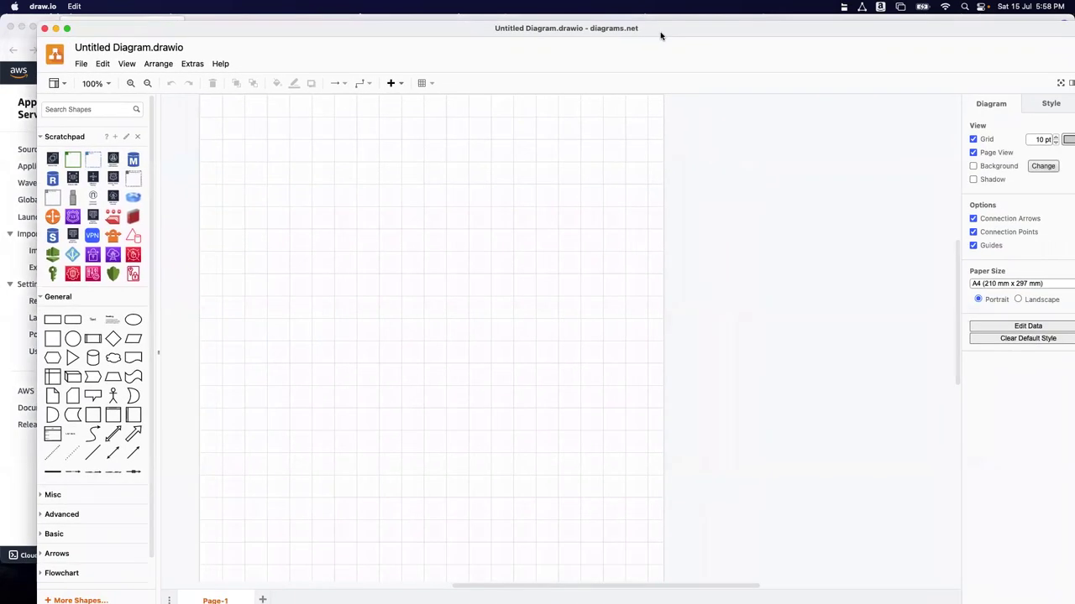
Draw a large square on the page's left half and place a same-sized copy level with it on the right.
{"action": "left_click", "coordinate": [54, 339]}
{"action": "left_click_drag", "start_coordinate": [555, 333], "coordinate": [327, 335]}
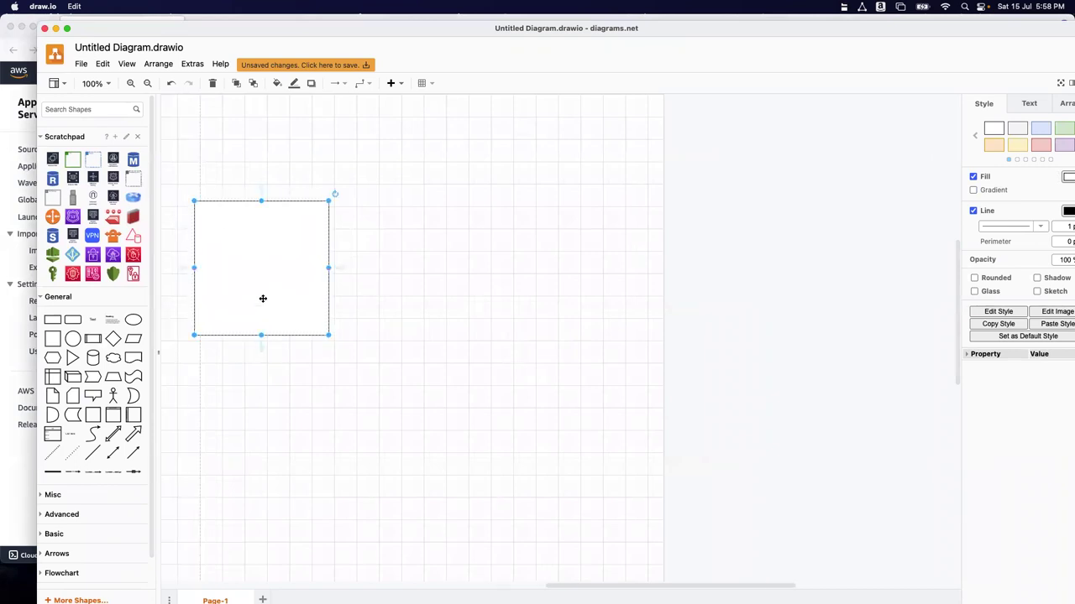
{"action": "left_click_drag", "start_coordinate": [263, 298], "coordinate": [305, 280]}
{"action": "left_click_drag", "start_coordinate": [316, 289], "coordinate": [569, 285]}
Add the text label "On premise" above the left square.
{"action": "double_click", "coordinate": [280, 217]}
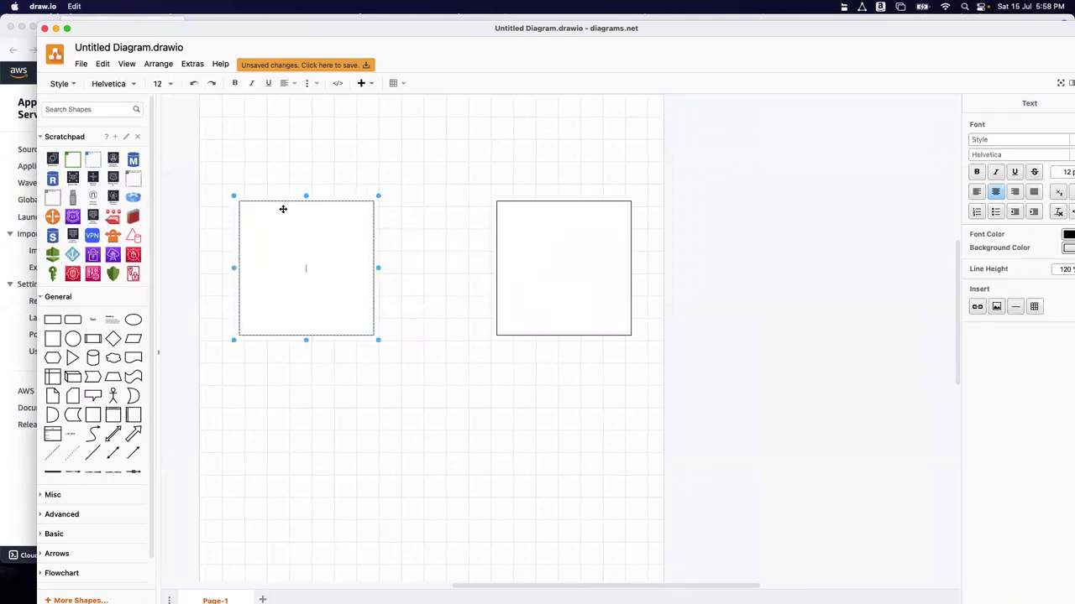
{"action": "double_click", "coordinate": [280, 187]}
{"action": "left_click", "coordinate": [283, 185]}
{"action": "type", "text": "On primise"}
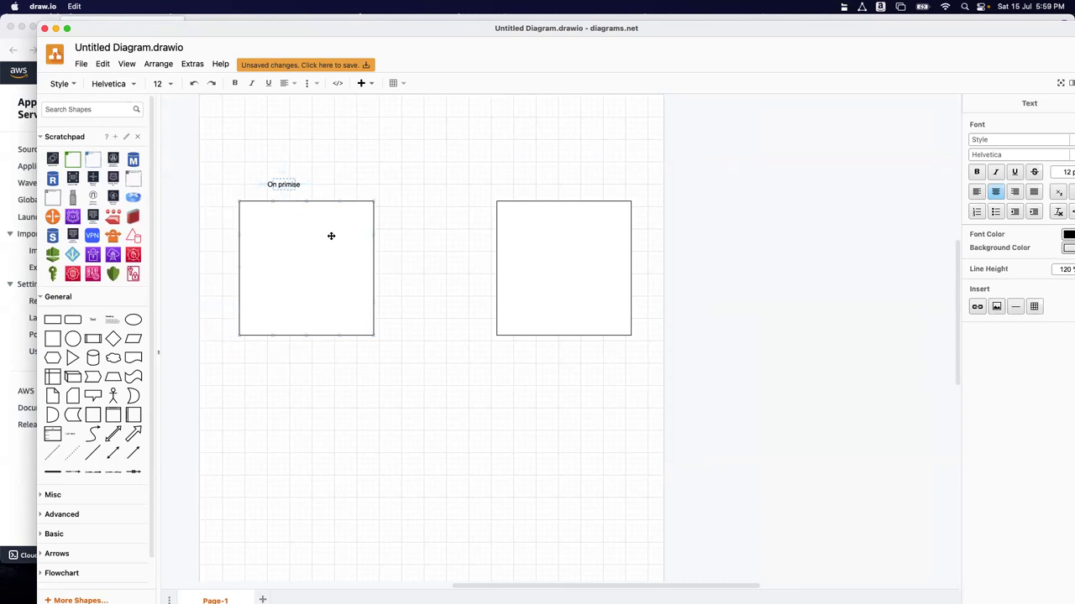
{"action": "double_click", "coordinate": [291, 185]}
{"action": "type", "text": "premise"}
Add the text label "AWS" above the right square.
{"action": "left_click", "coordinate": [554, 198]}
{"action": "double_click", "coordinate": [558, 187]}
{"action": "left_click", "coordinate": [557, 185]}
{"action": "type", "text": "AWS"}
{"action": "left_click", "coordinate": [453, 207]}
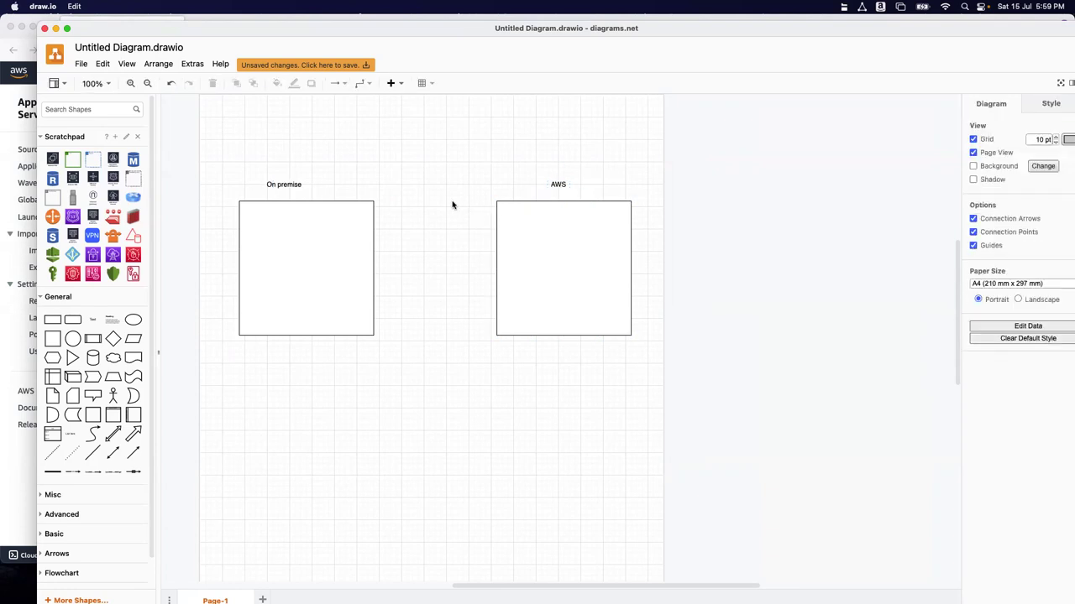
Add a small square labelled "App" inside the On premise box and place an overlapping copy diagonally below it.
{"action": "left_click", "coordinate": [52, 339]}
{"action": "left_click_drag", "start_coordinate": [552, 336], "coordinate": [277, 239]}
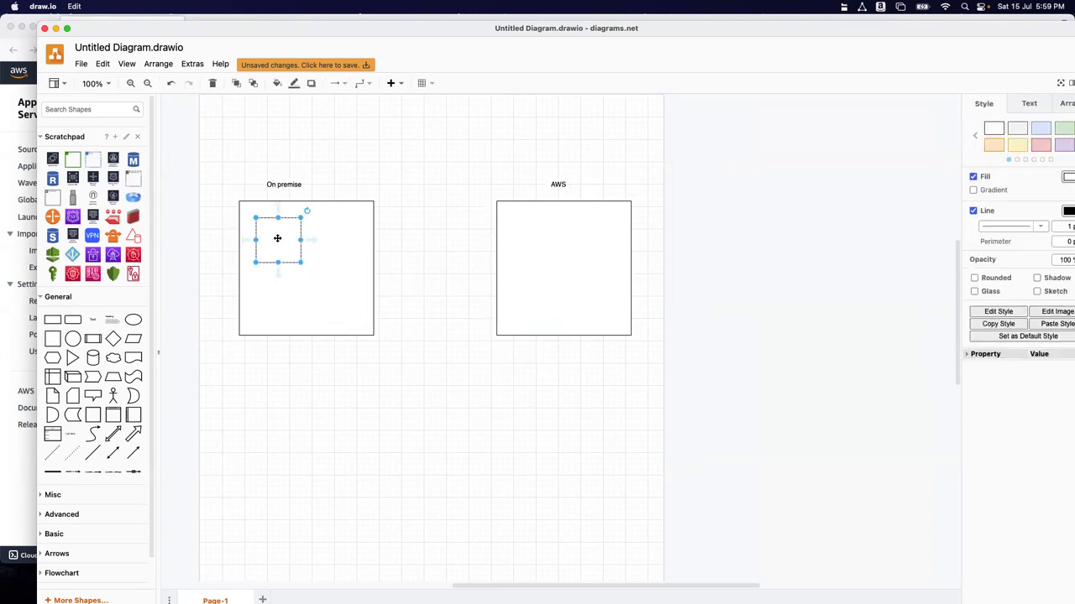
{"action": "double_click", "coordinate": [277, 238]}
{"action": "type", "text": "App"}
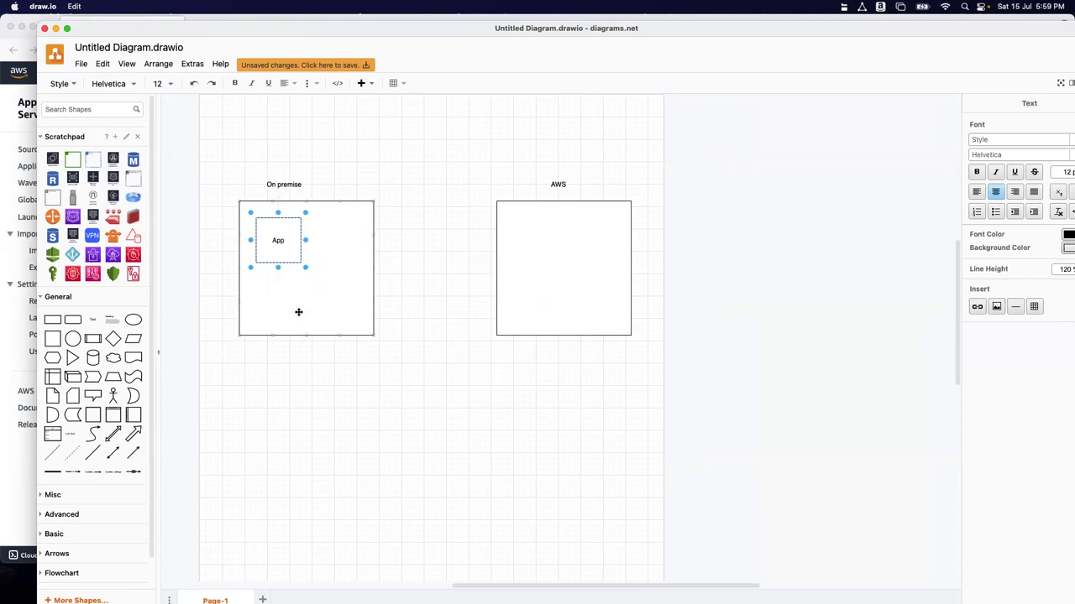
{"action": "left_click", "coordinate": [291, 247]}
{"action": "left_click_drag", "start_coordinate": [290, 247], "coordinate": [324, 264]}
Add two cylinders labelled "Dev" and "Prod" beneath the App squares and shift the second App square slightly up.
{"action": "left_click", "coordinate": [92, 377]}
{"action": "left_click_drag", "start_coordinate": [551, 346], "coordinate": [336, 314]}
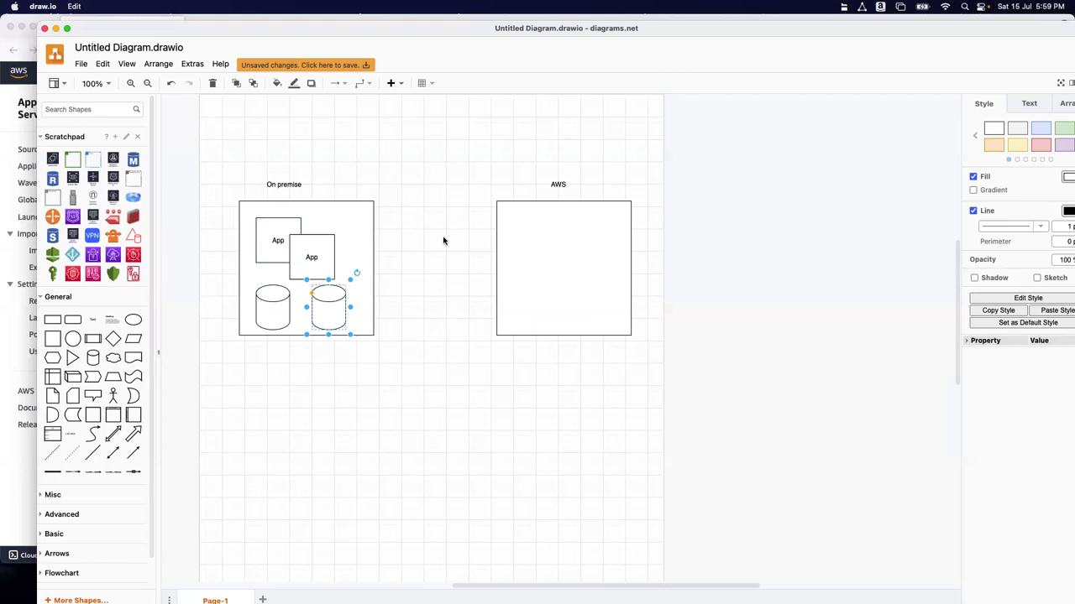
{"action": "double_click", "coordinate": [271, 316]}
{"action": "type", "text": "Dev"}
{"action": "double_click", "coordinate": [331, 315]}
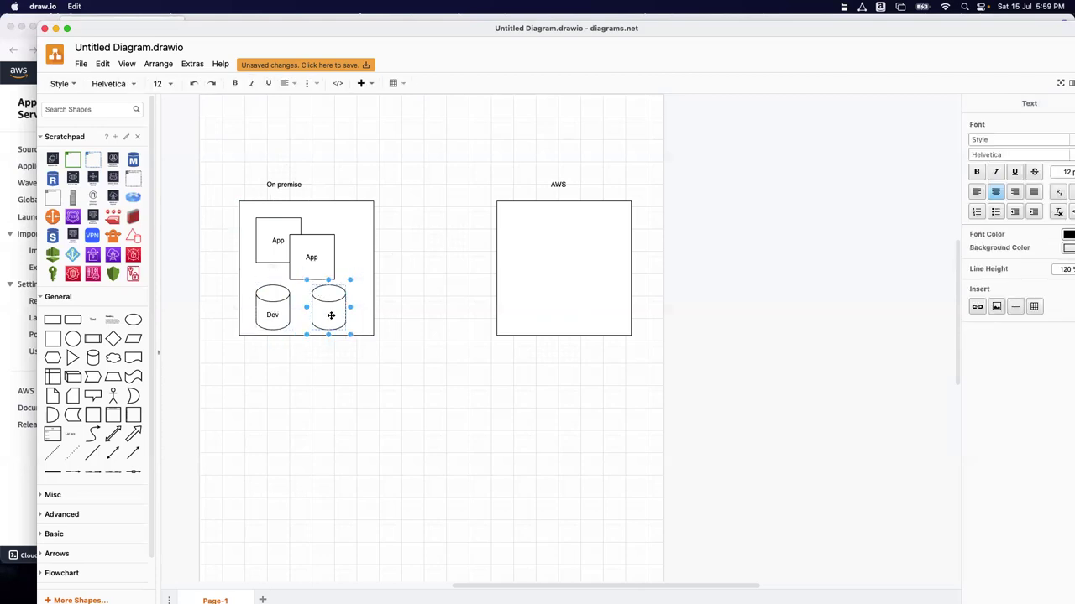
{"action": "type", "text": "Prod"}
{"action": "left_click", "coordinate": [351, 425]}
{"action": "left_click_drag", "start_coordinate": [315, 246], "coordinate": [315, 240]}
{"action": "left_click", "coordinate": [394, 370]}
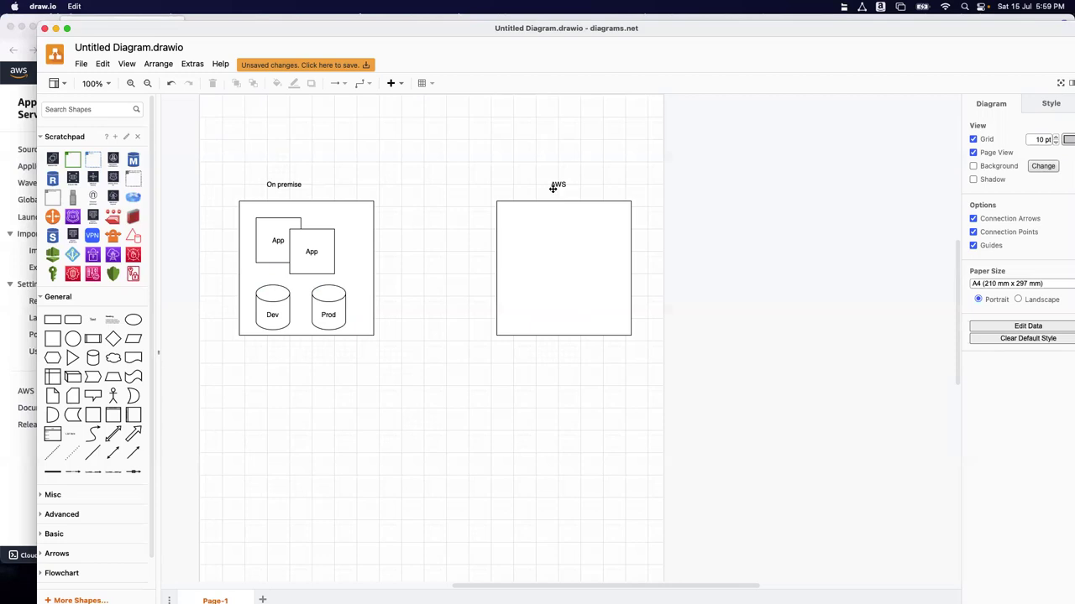
Connect the On premise box to the AWS box with an arrow and add the text "IpSec" beneath it.
{"action": "left_click", "coordinate": [364, 276]}
{"action": "left_click_drag", "start_coordinate": [392, 280], "coordinate": [506, 267]}
{"action": "double_click", "coordinate": [431, 283]}
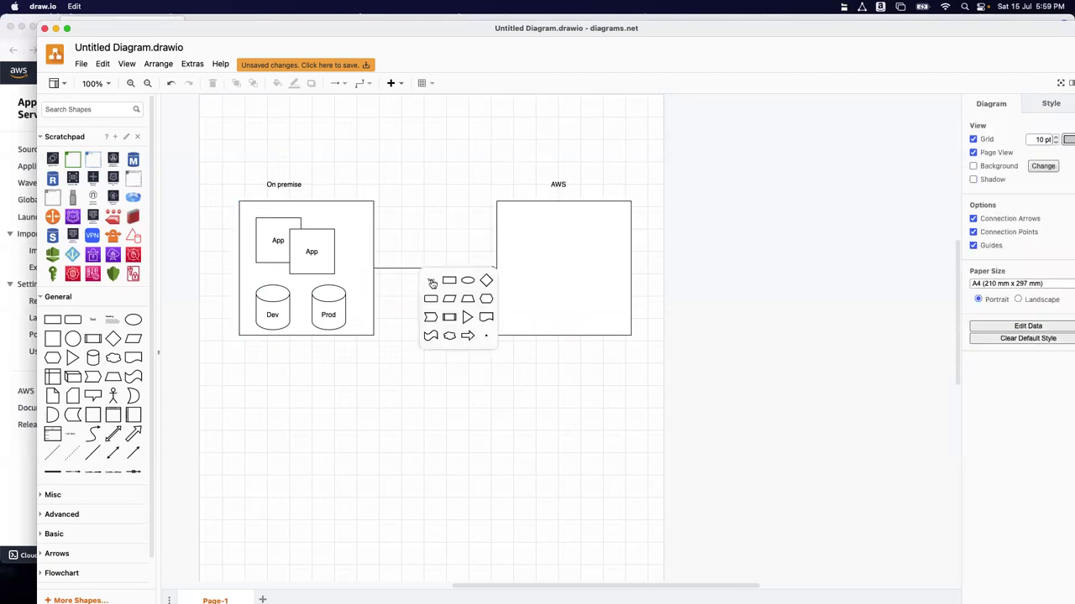
{"action": "left_click", "coordinate": [431, 281]}
{"action": "type", "text": "IpSec"}
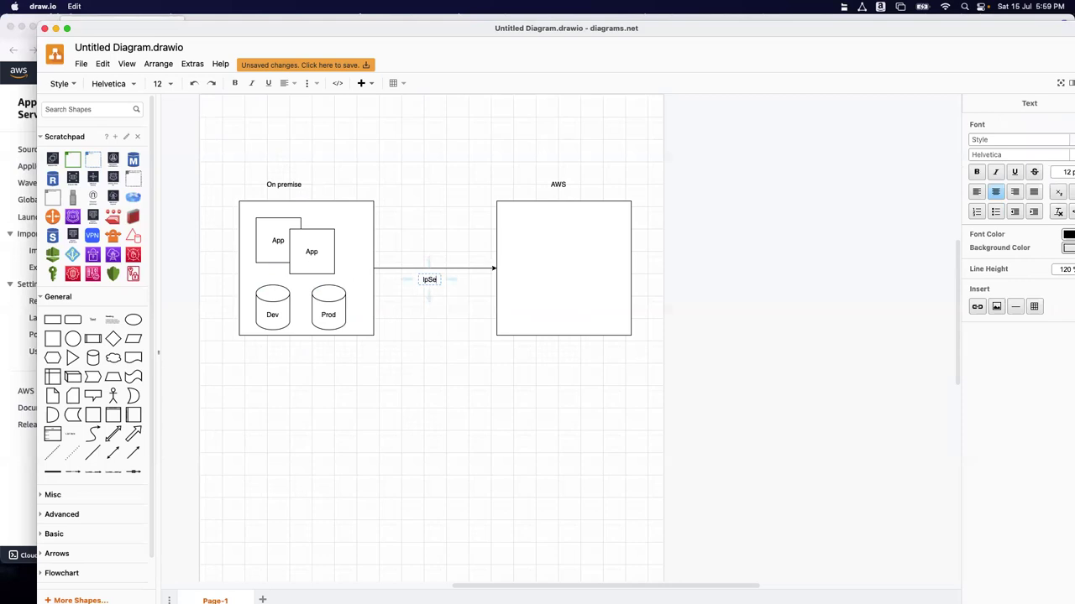
{"action": "left_click", "coordinate": [449, 353]}
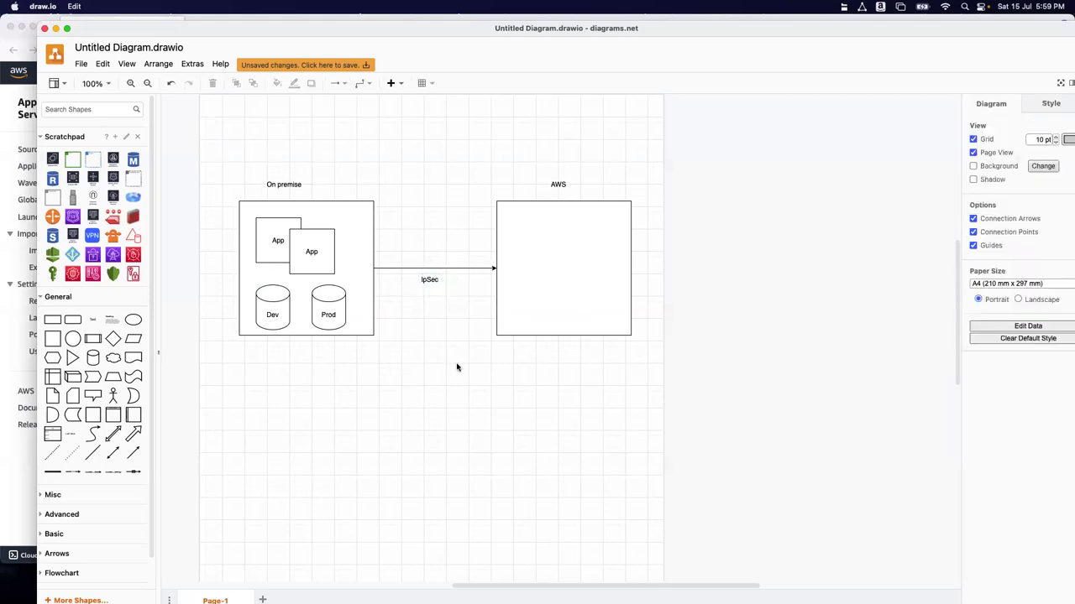
{"action": "left_click", "coordinate": [276, 306]}
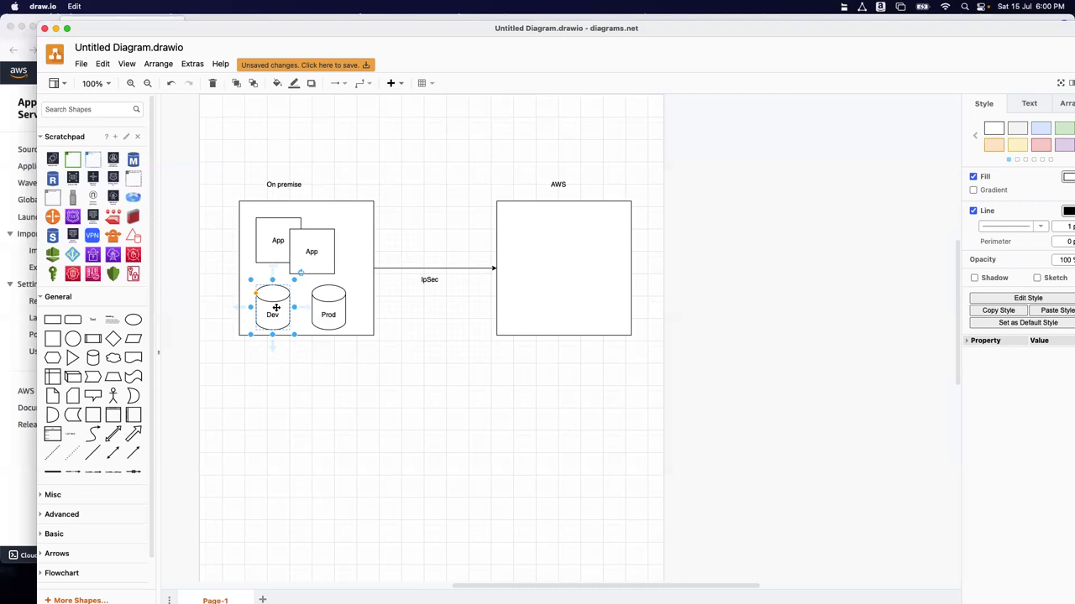
{"action": "left_click", "coordinate": [334, 364]}
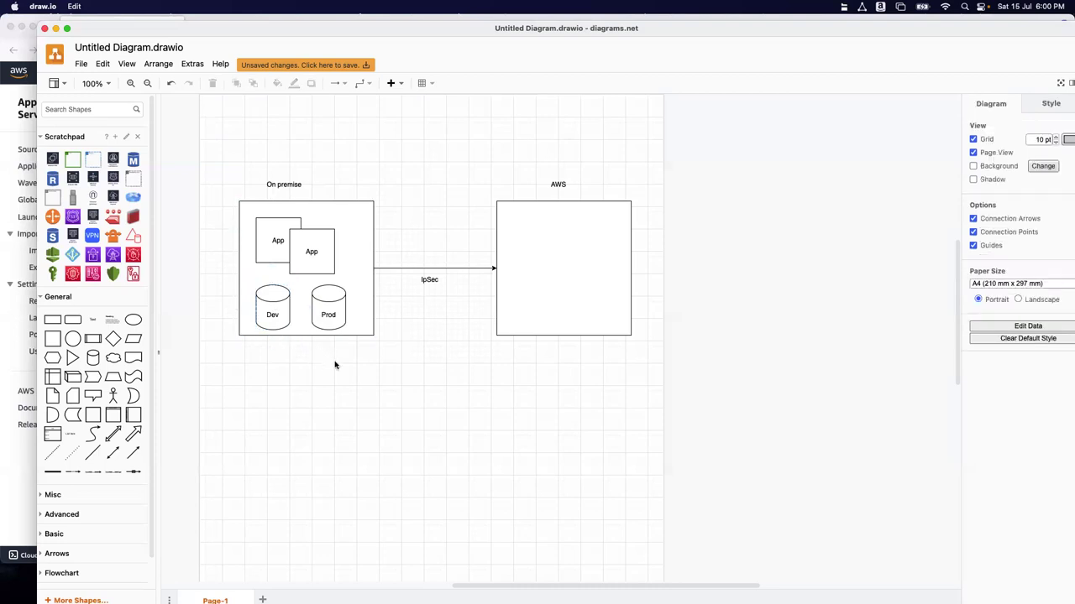
{"action": "left_click", "coordinate": [278, 309]}
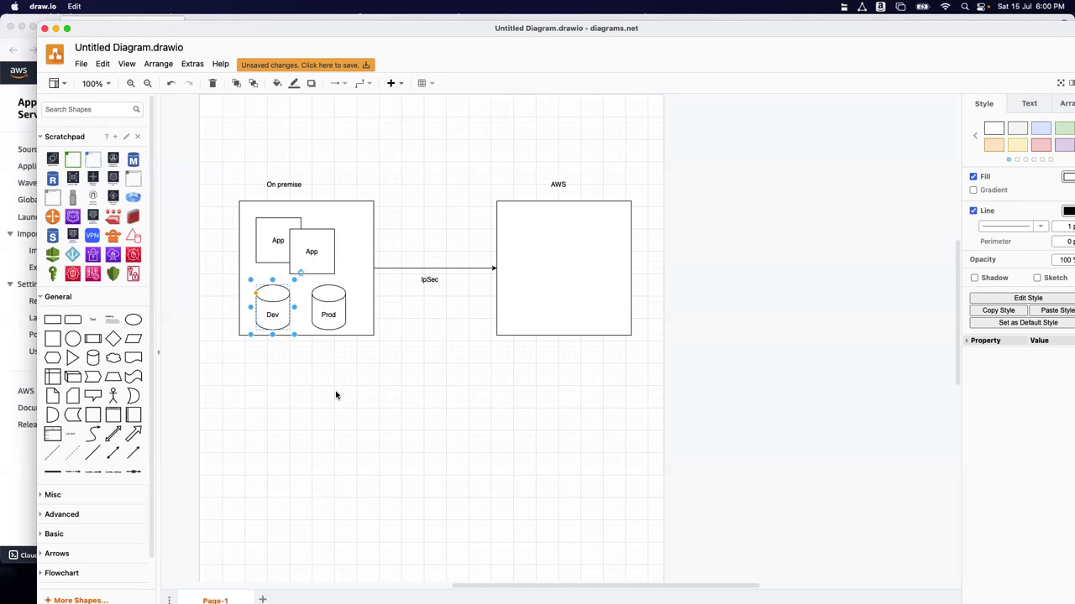
{"action": "left_click", "coordinate": [378, 370]}
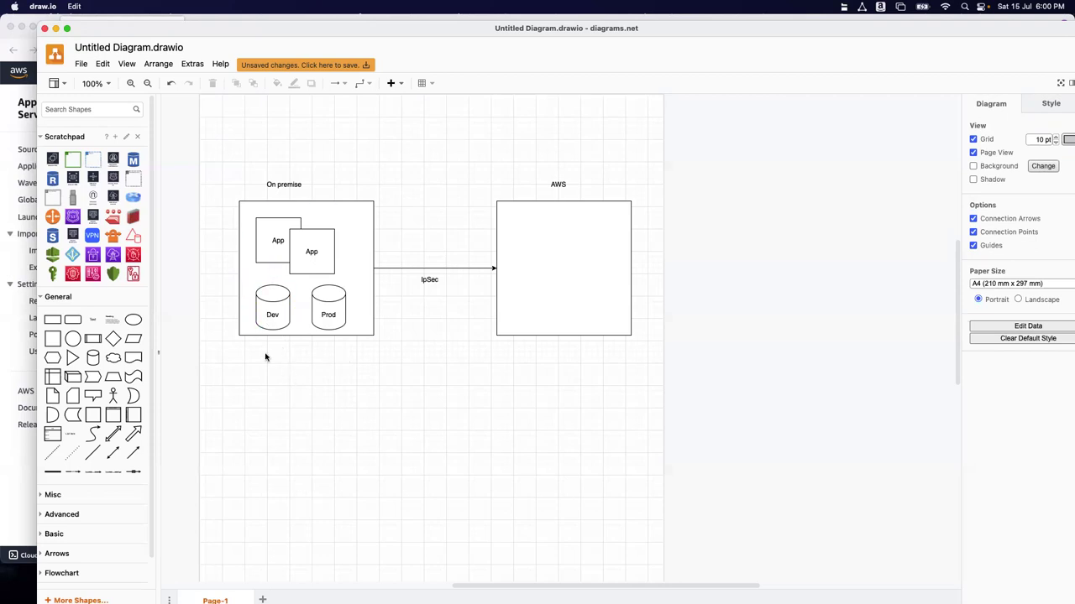
Place a smaller Dev cylinder copy on the AWS box's lower edge and a full-size Dev cylinder inside the box.
{"action": "left_click", "coordinate": [271, 316]}
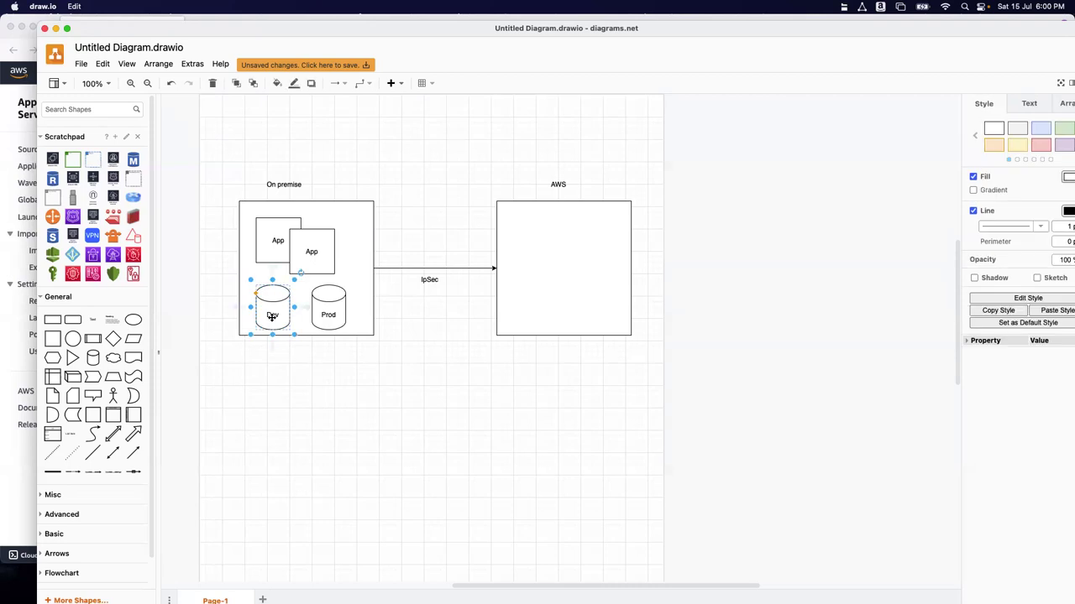
{"action": "left_click_drag", "start_coordinate": [271, 316], "coordinate": [267, 374]}
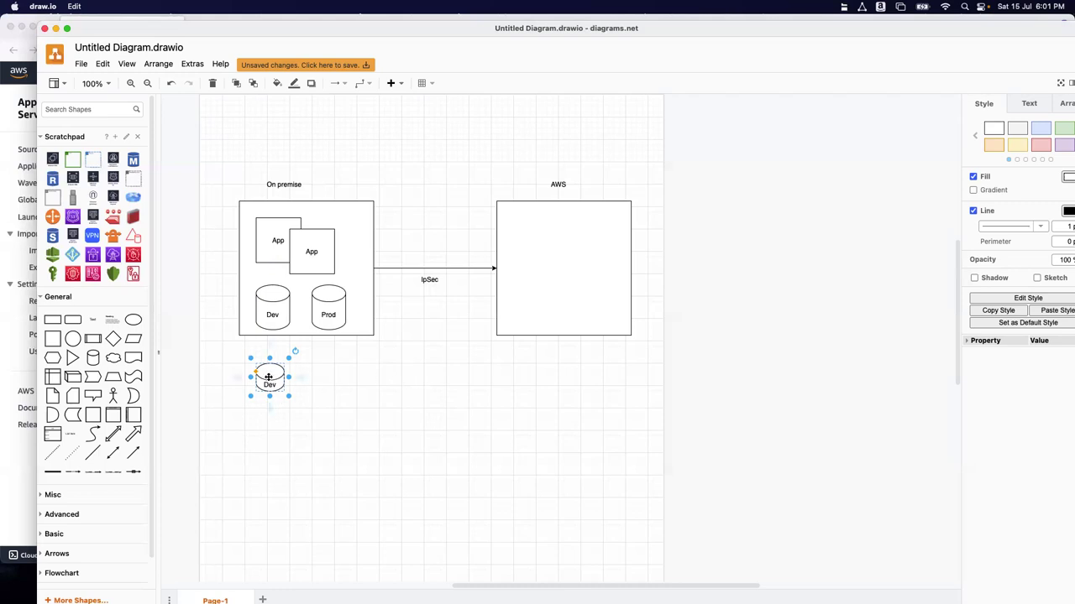
{"action": "left_click_drag", "start_coordinate": [270, 382], "coordinate": [529, 334]}
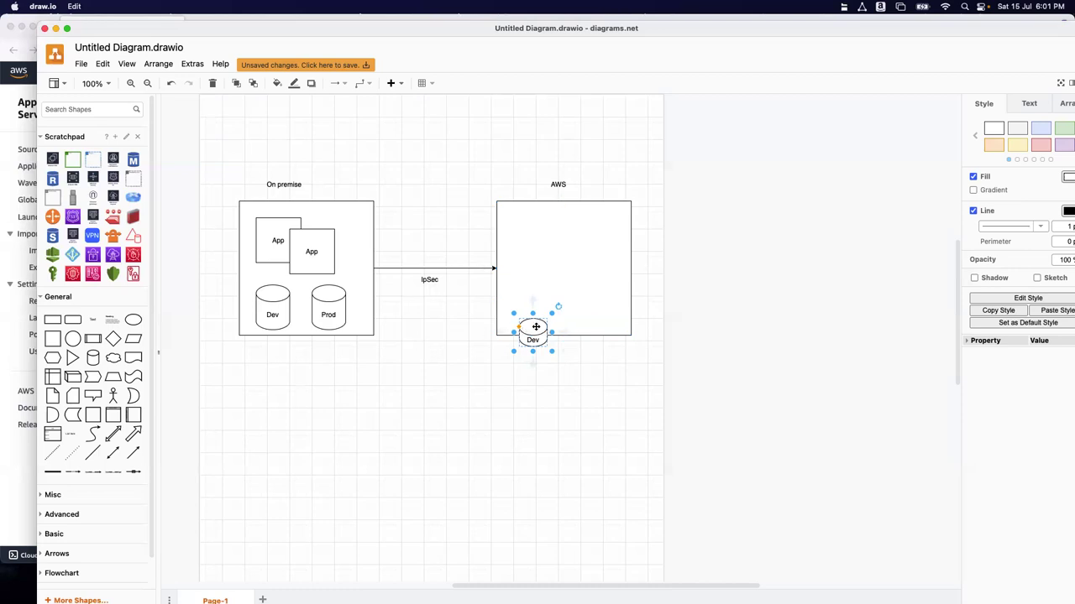
{"action": "left_click_drag", "start_coordinate": [536, 327], "coordinate": [532, 292]}
{"action": "left_click", "coordinate": [546, 372]}
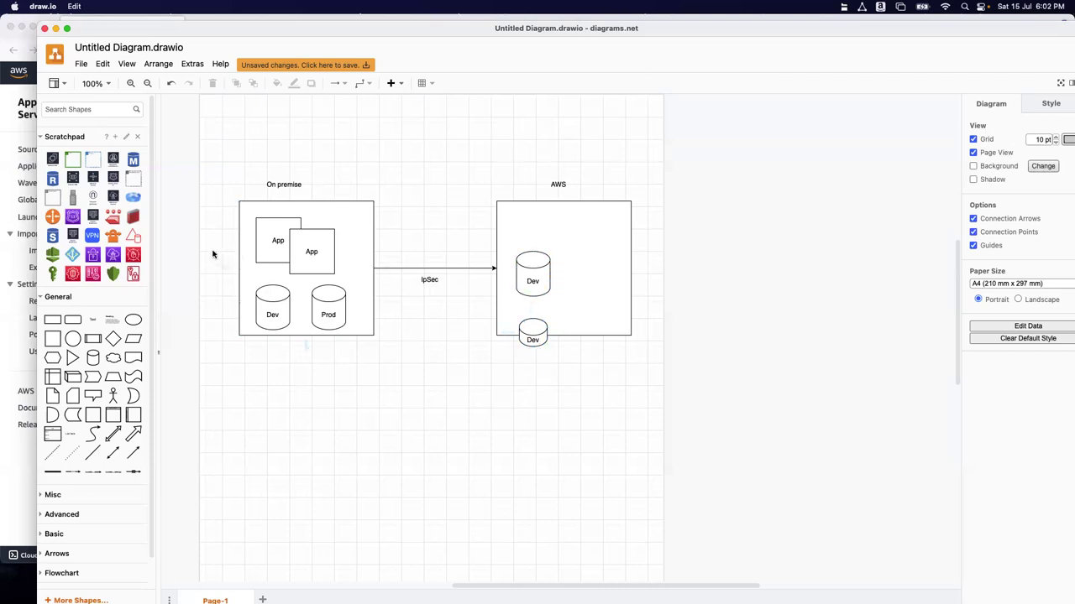
Move the Prod cylinder beside the second App square and connect the on-premise Dev cylinder to the full-size AWS Dev cylinder.
{"action": "left_click_drag", "start_coordinate": [338, 303], "coordinate": [353, 265]}
{"action": "left_click", "coordinate": [276, 312]}
{"action": "left_click_drag", "start_coordinate": [304, 314], "coordinate": [526, 286]}
Add the text "MySQL Binlog" below the IpSec label.
{"action": "double_click", "coordinate": [429, 299]}
{"action": "type", "text": "MySQL"}
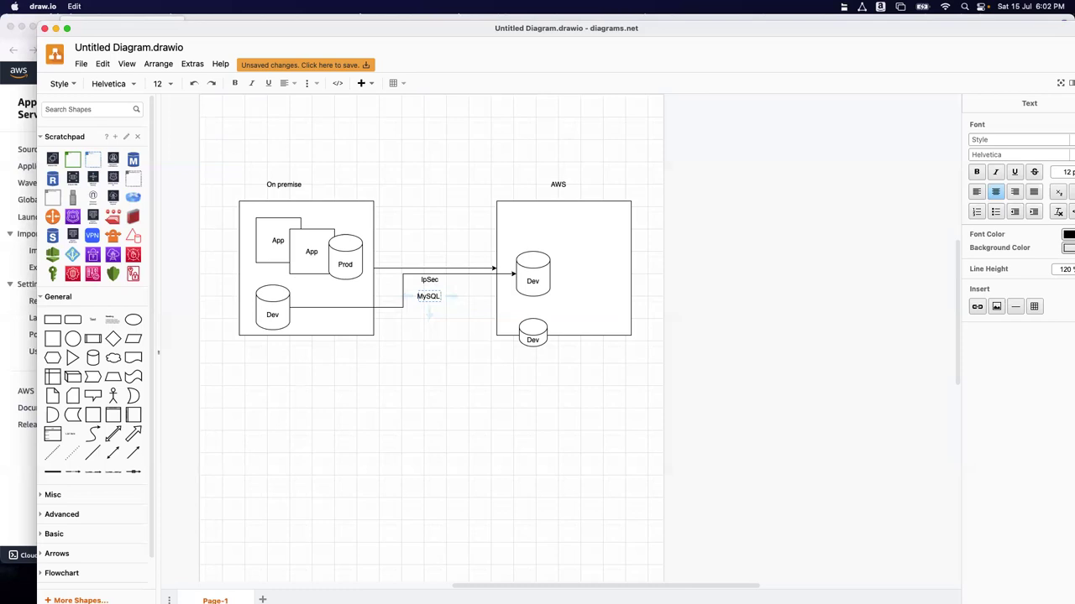
{"action": "type", "text": "Binlog"}
{"action": "left_click", "coordinate": [411, 383]}
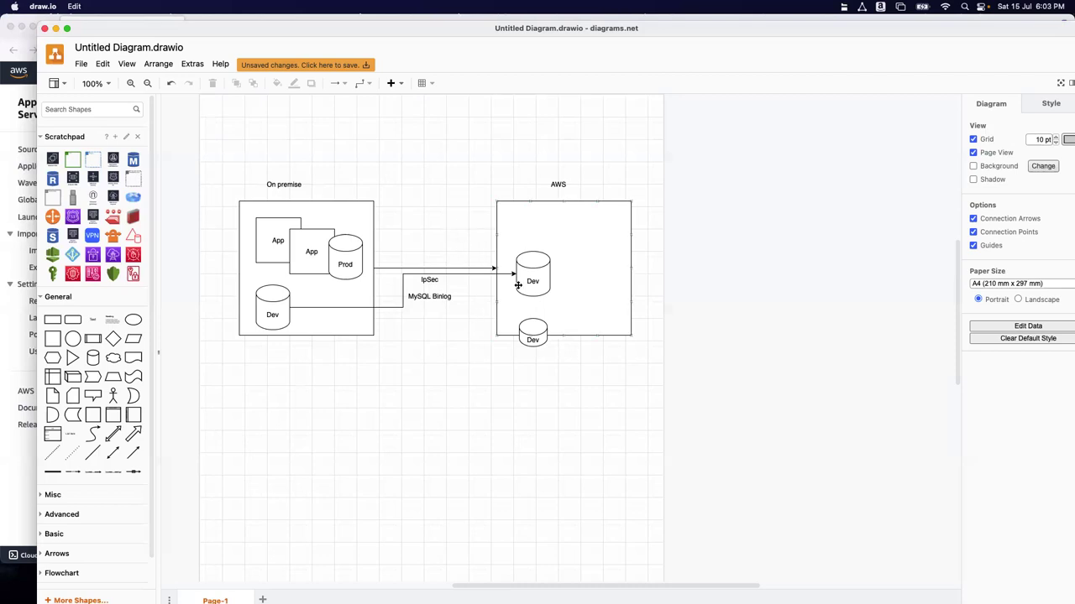
Delete the connector between the Dev cylinders and the one running from the MySQL Binlog text to Prod.
{"action": "left_click", "coordinate": [401, 308]}
{"action": "left_click", "coordinate": [388, 308]}
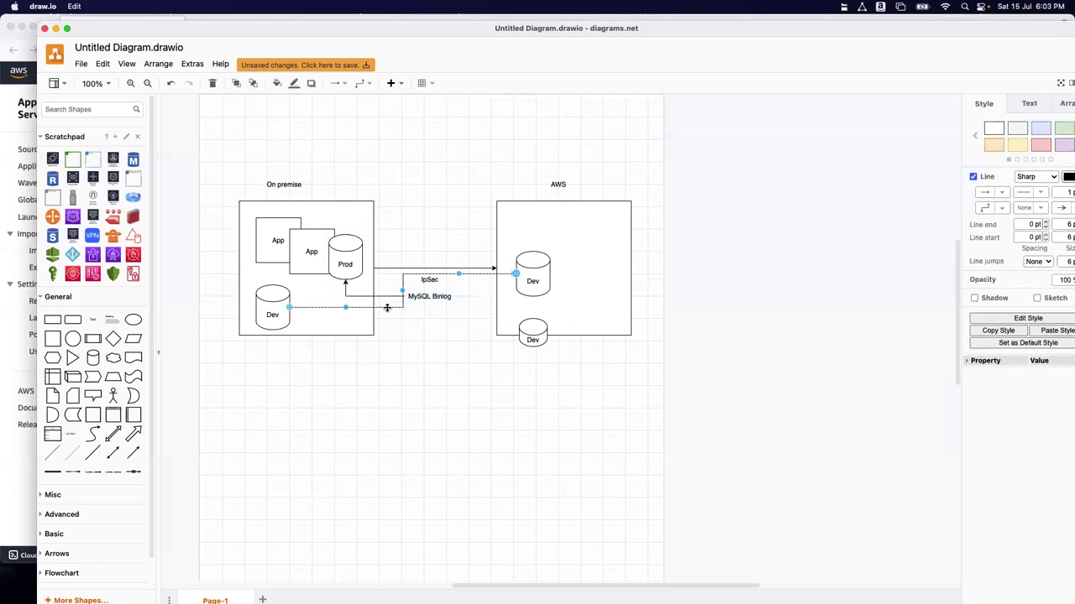
{"action": "left_click", "coordinate": [390, 301]}
{"action": "left_click", "coordinate": [391, 307]}
{"action": "key", "text": "Delete"}
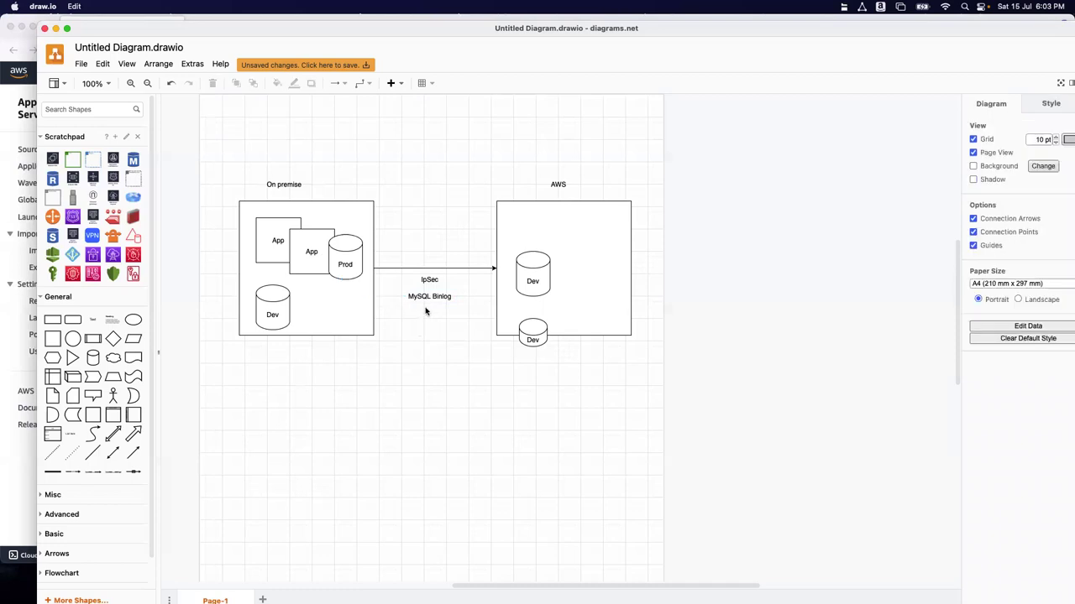
Copy an App square into the AWS box, above the Dev cylinder and against the box's upper edge.
{"action": "left_click", "coordinate": [533, 272]}
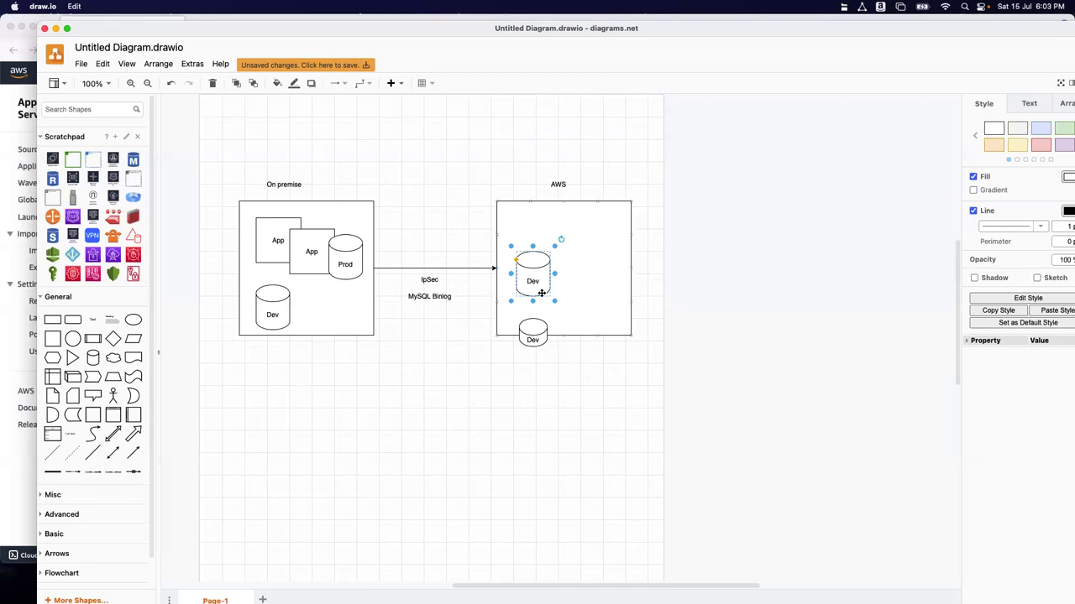
{"action": "left_click", "coordinate": [302, 238]}
{"action": "left_click_drag", "start_coordinate": [301, 239], "coordinate": [514, 224]}
{"action": "left_click", "coordinate": [551, 379]}
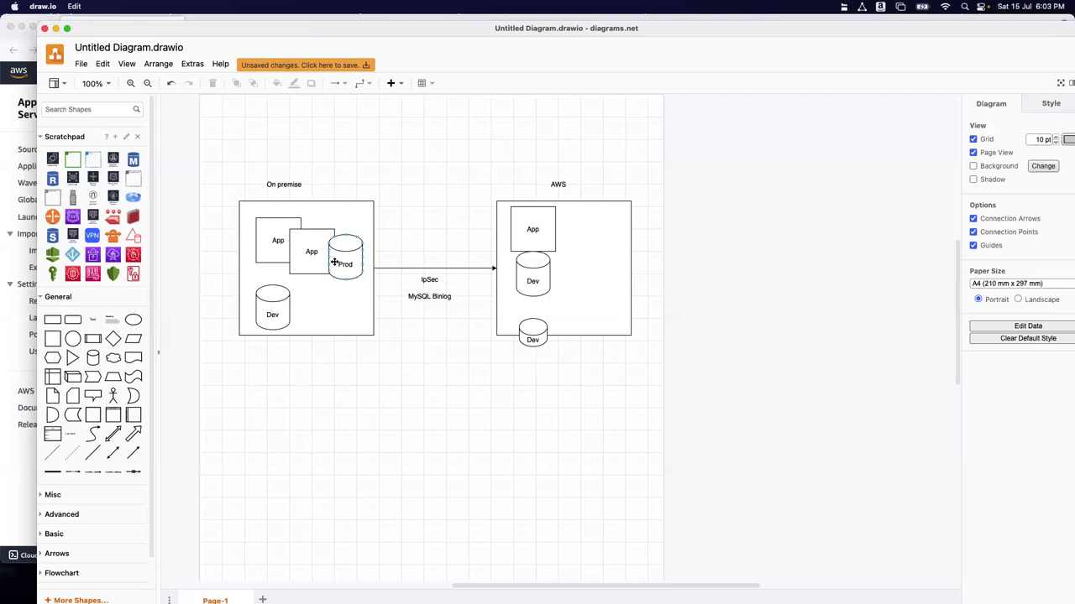
{"action": "left_click", "coordinate": [525, 219]}
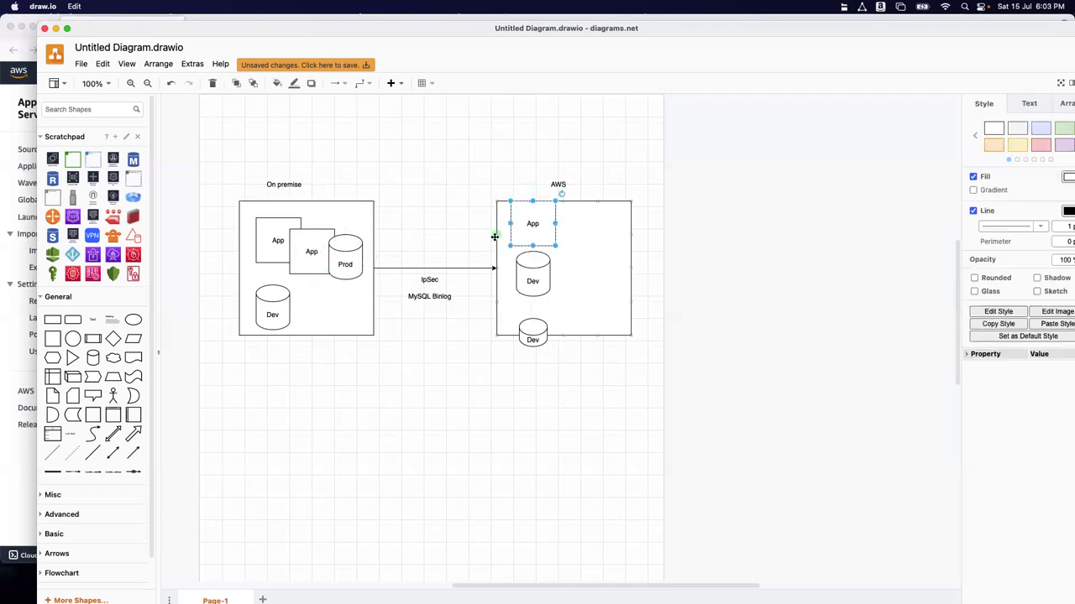
{"action": "left_click", "coordinate": [744, 287]}
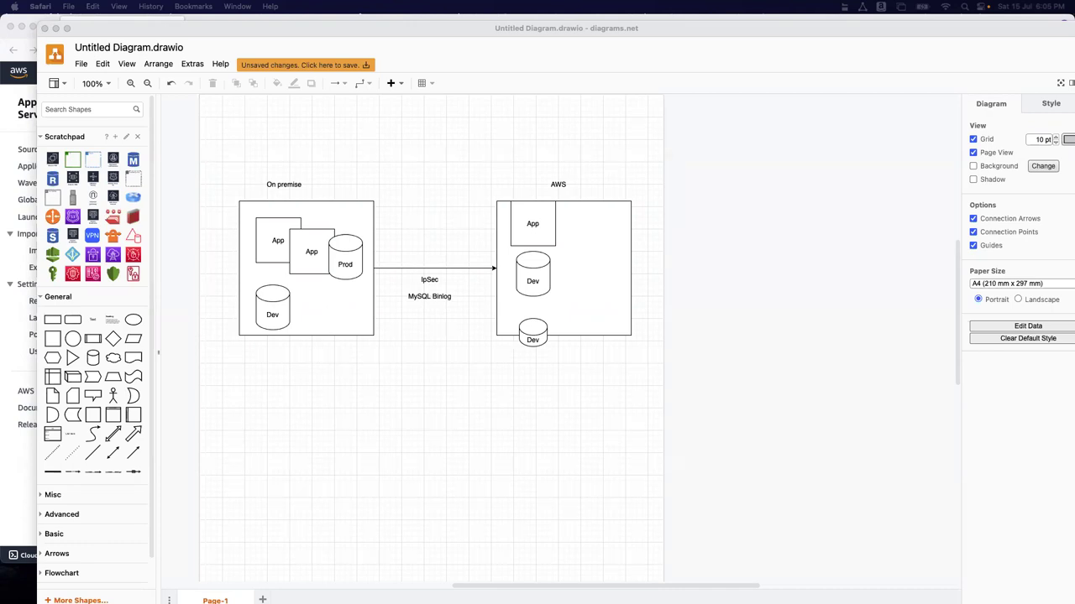
Minimize the diagram, switch to the AWS console in Firefox and look through its Compute and Containers service categories.
{"action": "left_click", "coordinate": [56, 28]}
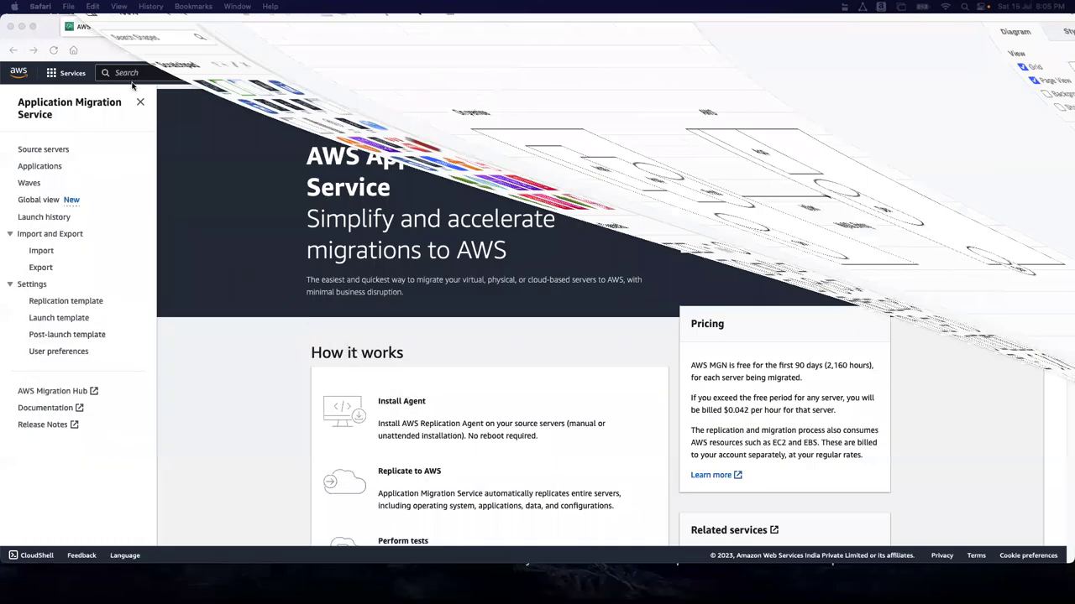
{"action": "left_click", "coordinate": [67, 74]}
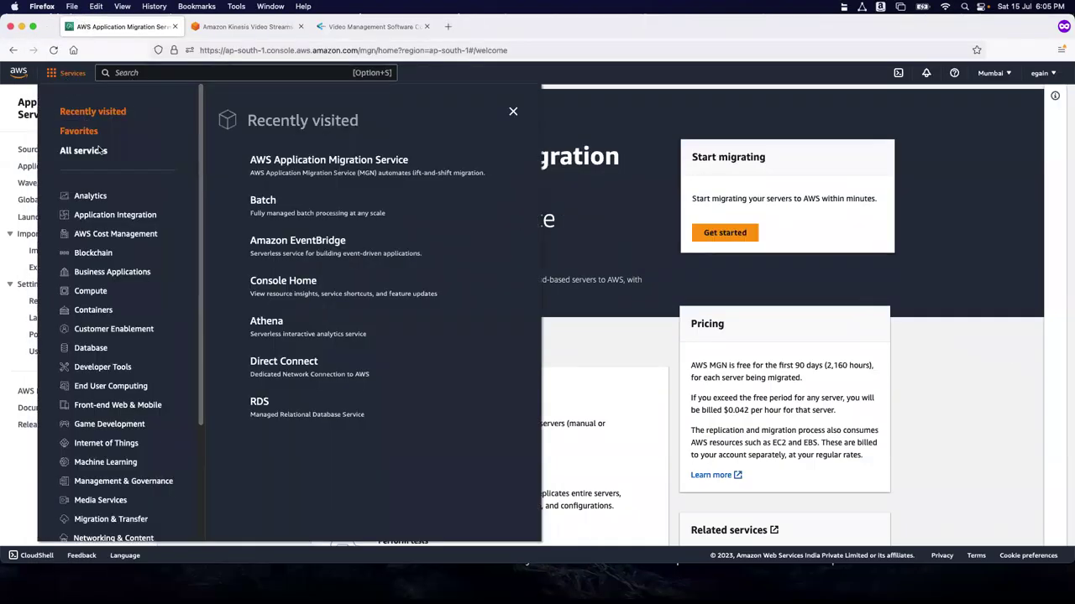
{"action": "left_click", "coordinate": [98, 293]}
{"action": "scroll", "coordinate": [425, 361], "scroll_direction": "down", "scroll_amount": 1}
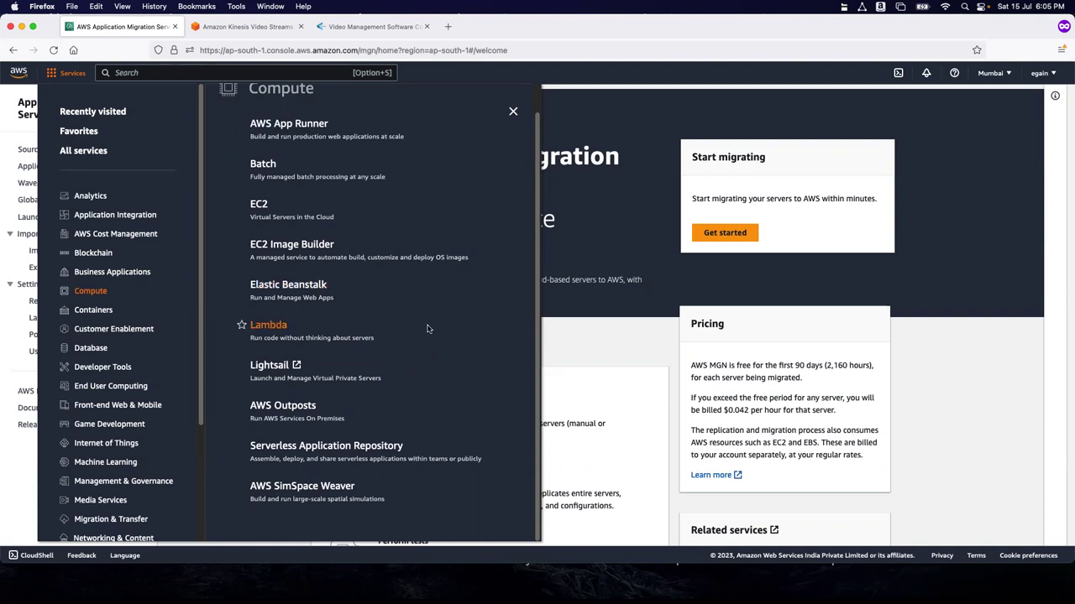
{"action": "scroll", "coordinate": [427, 328], "scroll_direction": "up", "scroll_amount": 1}
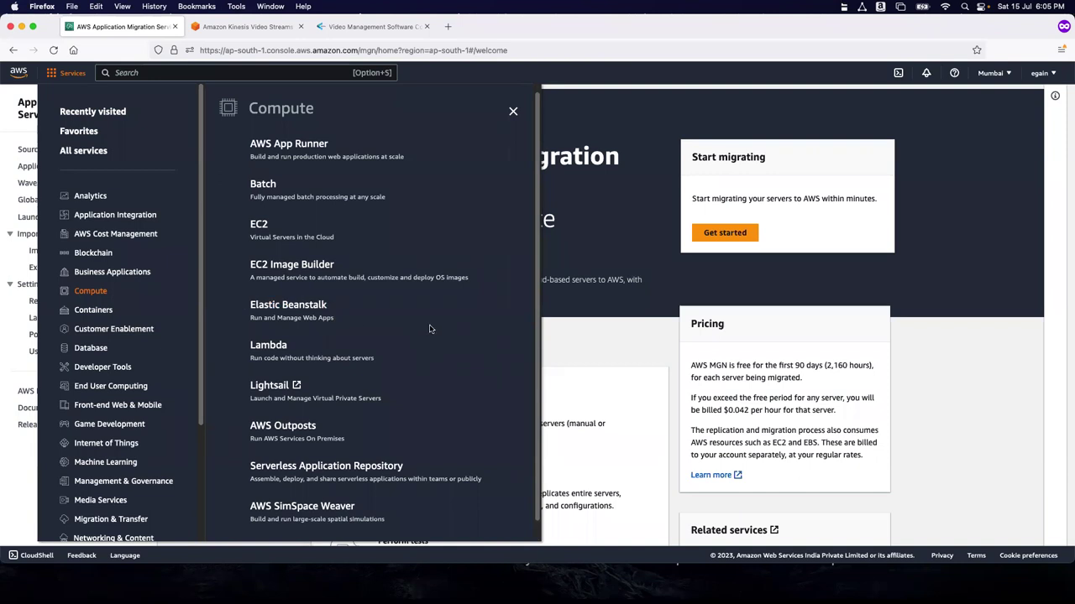
{"action": "scroll", "coordinate": [429, 329], "scroll_direction": "down", "scroll_amount": 1}
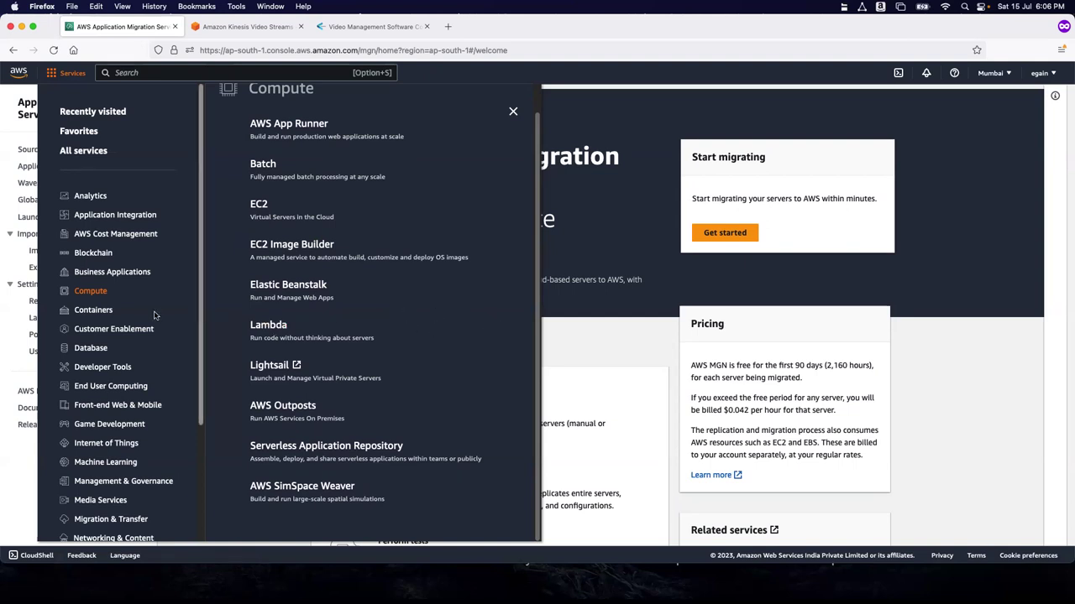
{"action": "left_click", "coordinate": [88, 315]}
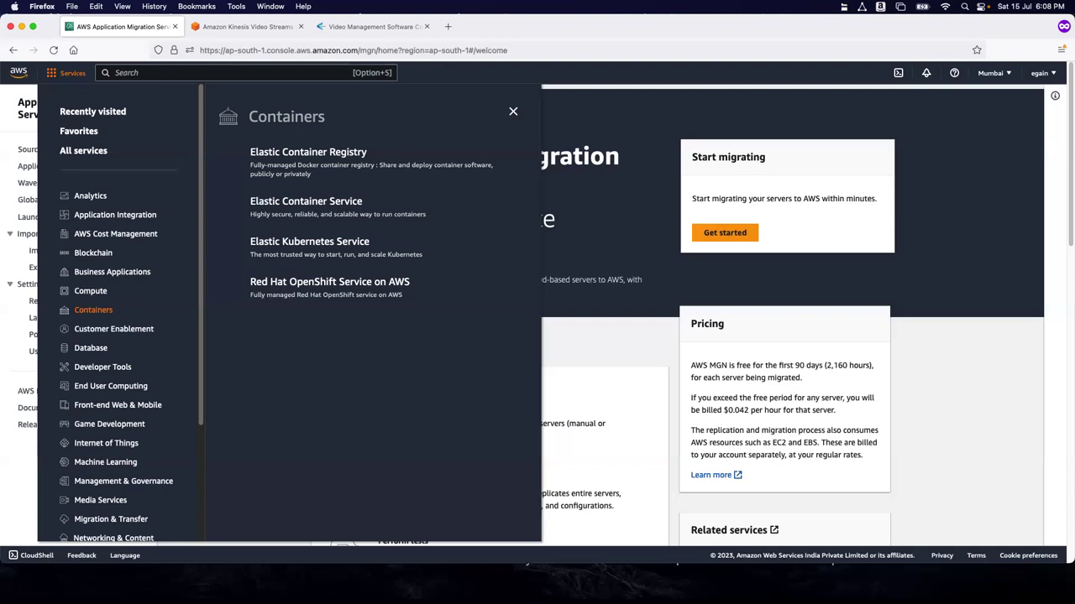
Show High Level Architecture option3.pdf in Preview, clearing away the other documents and enlarging its window to fit the whole diagram.
{"action": "key", "text": "super+Tab"}
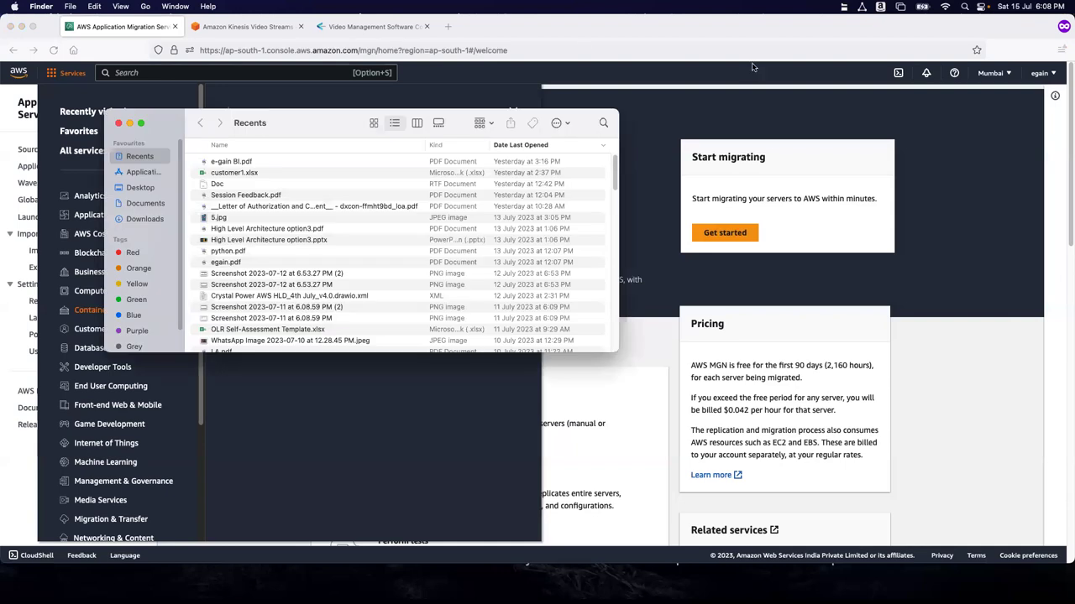
{"action": "key", "text": "super+w"}
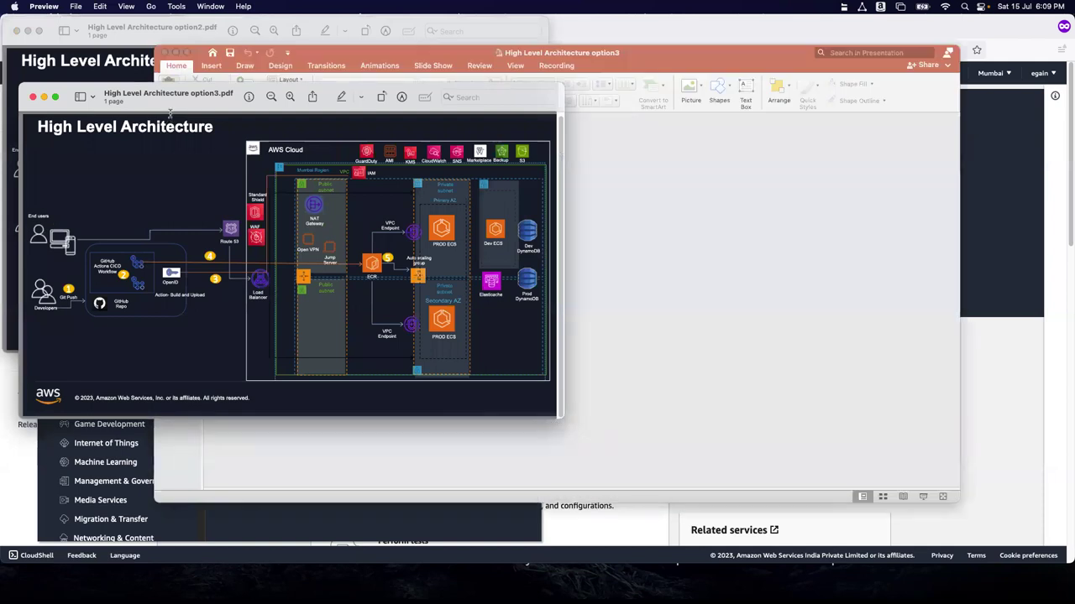
{"action": "left_click", "coordinate": [165, 52]}
{"action": "left_click_drag", "start_coordinate": [214, 106], "coordinate": [299, 110]}
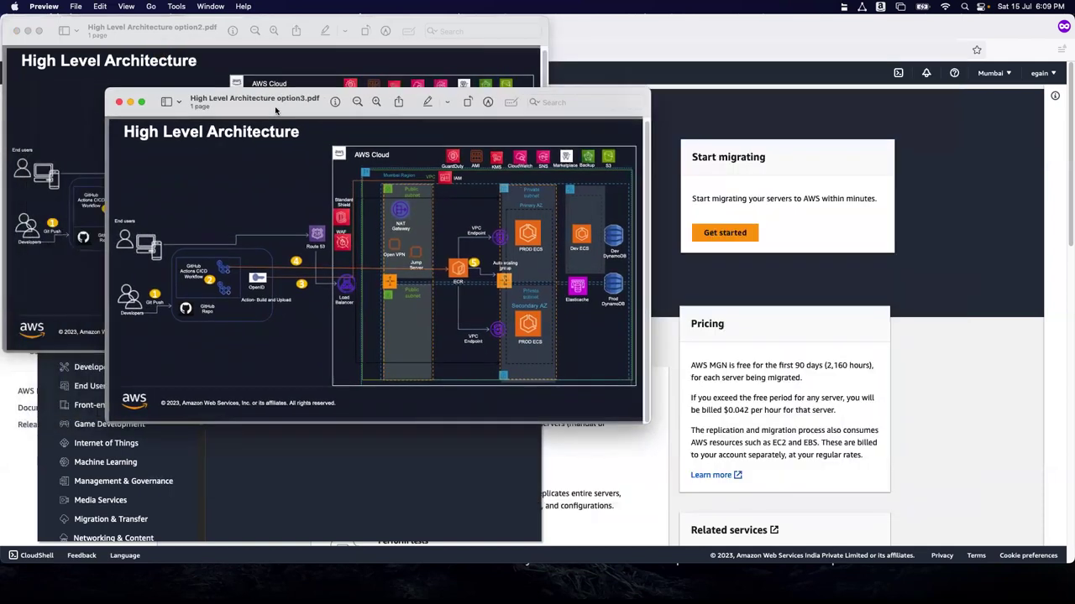
{"action": "left_click", "coordinate": [17, 32]}
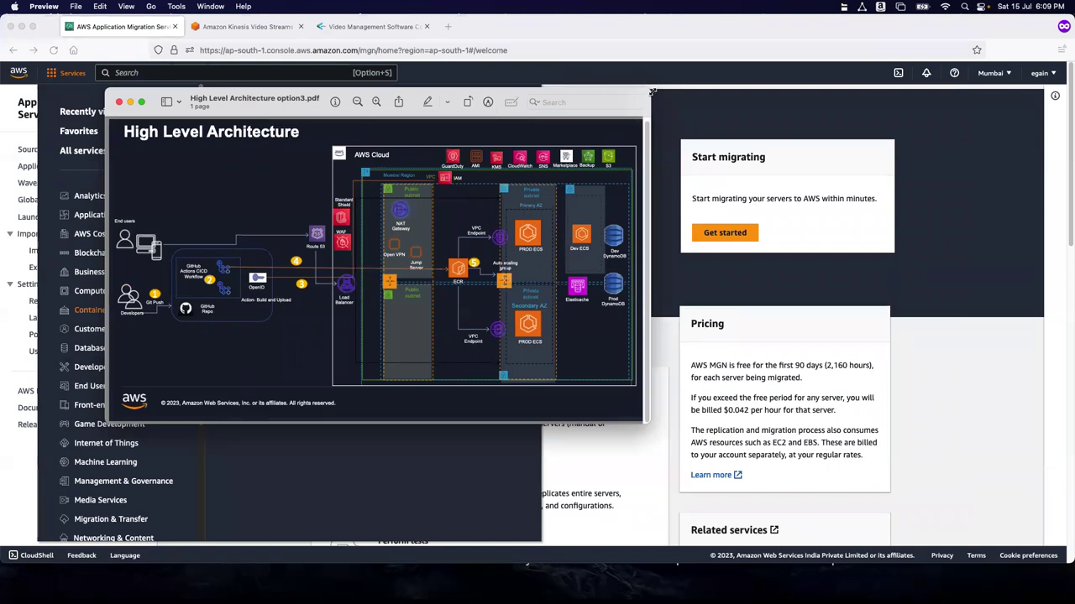
{"action": "left_click_drag", "start_coordinate": [652, 92], "coordinate": [892, 91]}
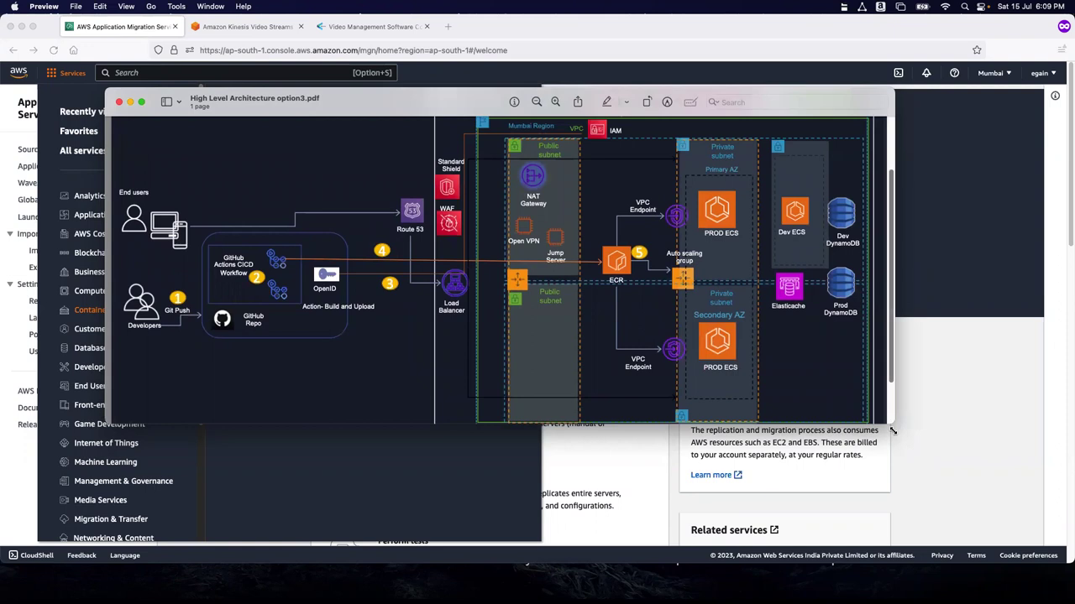
{"action": "left_click_drag", "start_coordinate": [893, 430], "coordinate": [948, 576]}
{"action": "left_click_drag", "start_coordinate": [352, 104], "coordinate": [286, 59]}
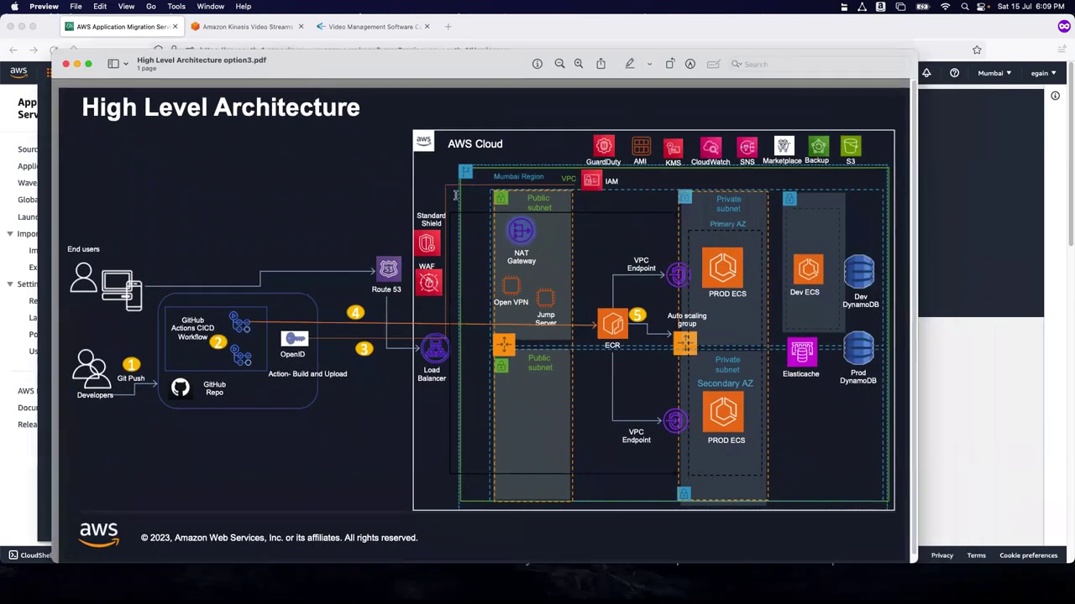
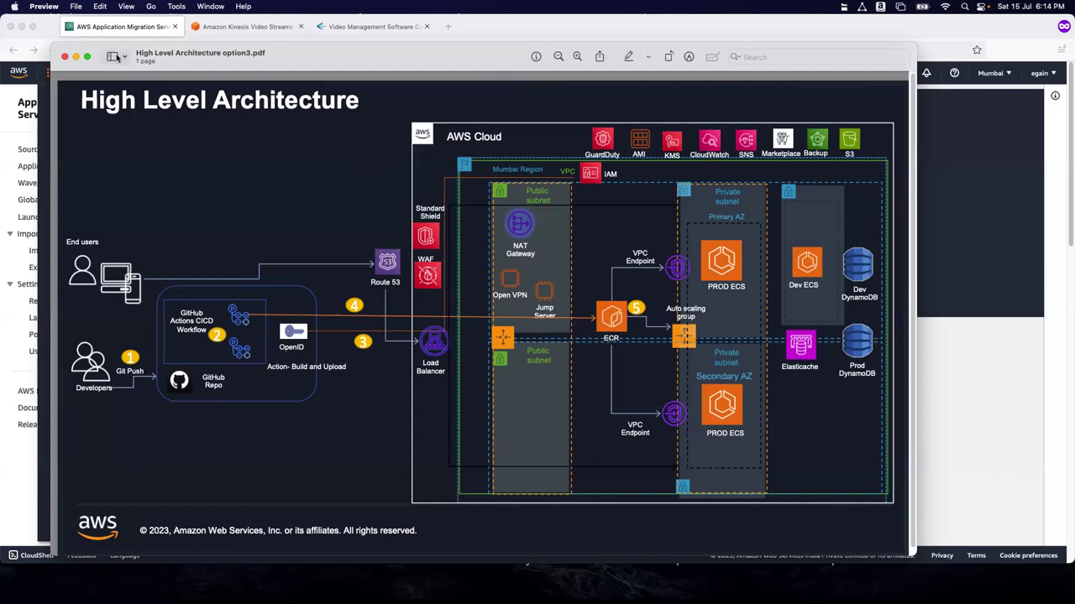
Minimize the PDF, return to the AWS console in Firefox and start a new table in DynamoDB.
{"action": "left_click", "coordinate": [75, 56]}
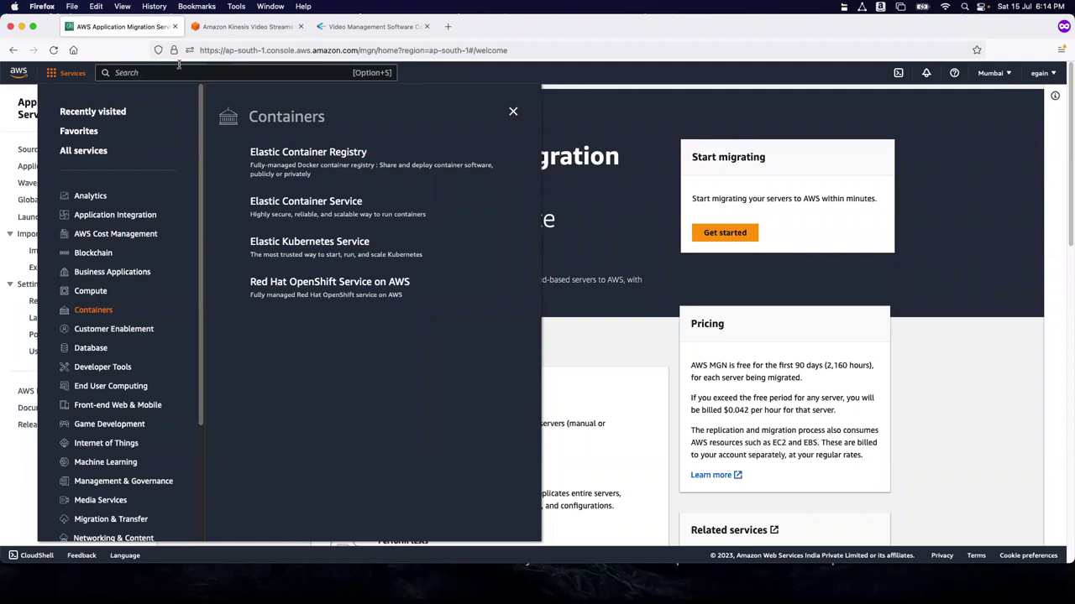
{"action": "left_click", "coordinate": [179, 71]}
{"action": "type", "text": "dynam"}
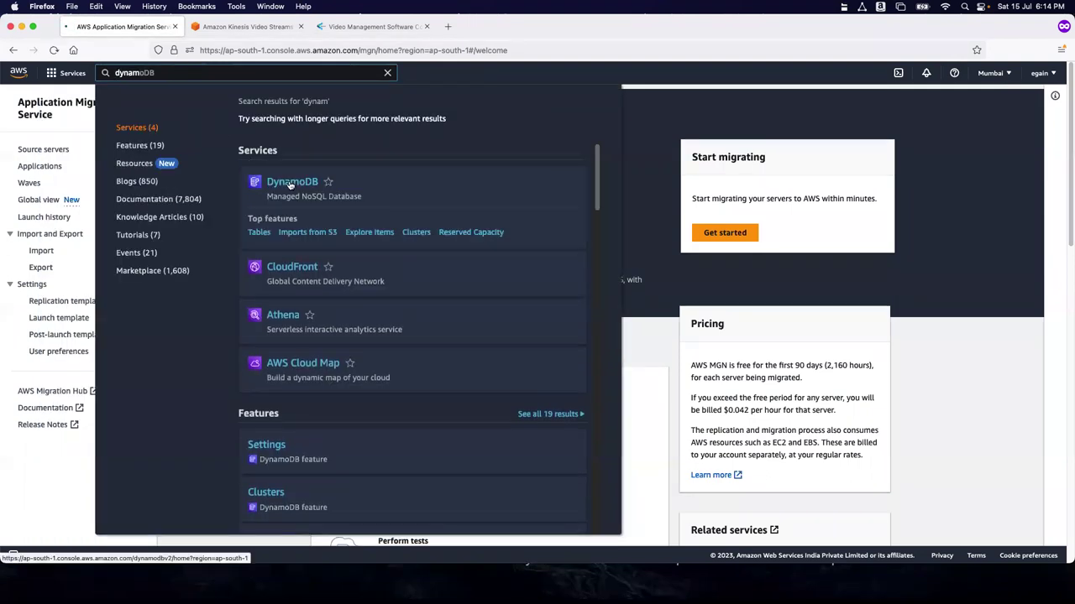
{"action": "left_click", "coordinate": [288, 181]}
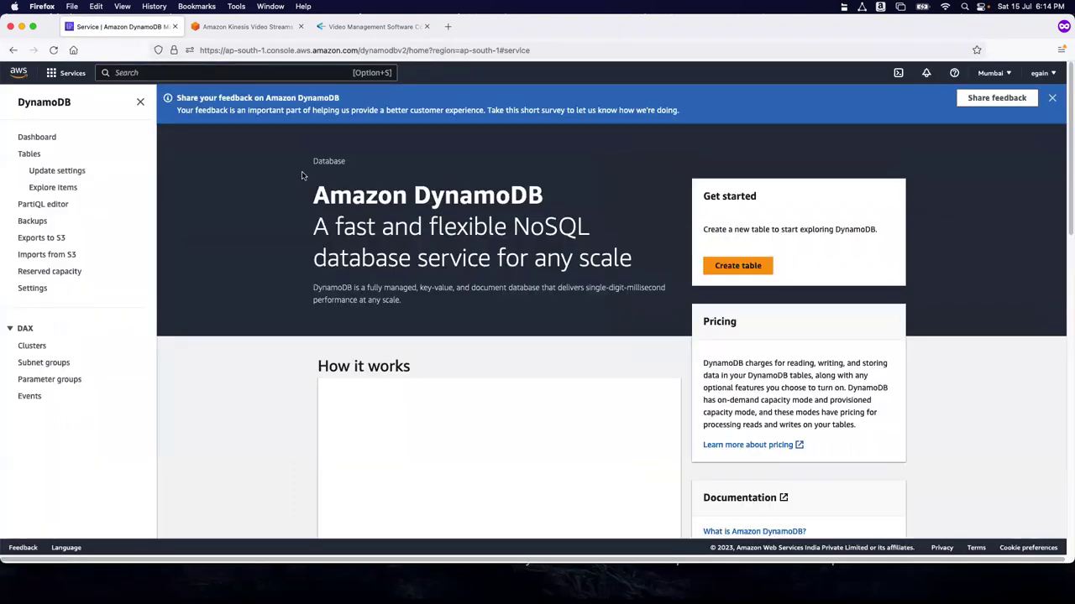
{"action": "left_click", "coordinate": [737, 266]}
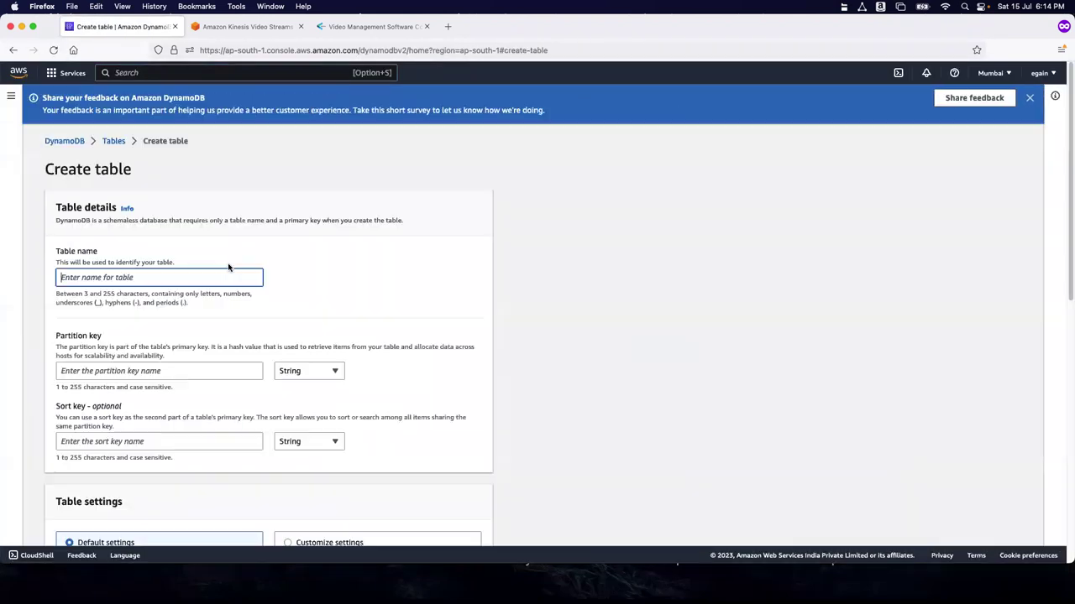
Name the new DynamoDB table "test".
{"action": "type", "text": "Song"}
{"action": "scroll", "coordinate": [185, 298], "scroll_direction": "down", "scroll_amount": 3}
{"action": "left_click", "coordinate": [152, 261]}
{"action": "double_click", "coordinate": [99, 165]}
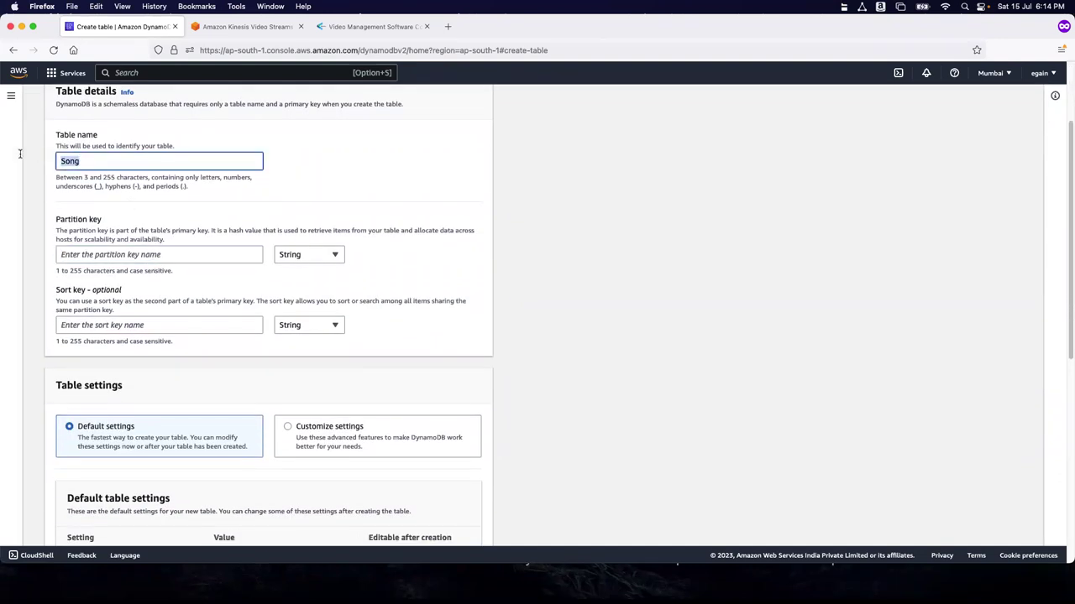
{"action": "type", "text": "re"}
{"action": "key", "text": "BackSpace"}
{"action": "key", "text": "BackSpace"}
{"action": "type", "text": "te"}
Set the table's partition key to "song" and its sort key to "album".
{"action": "left_click", "coordinate": [91, 255]}
{"action": "type", "text": "song"}
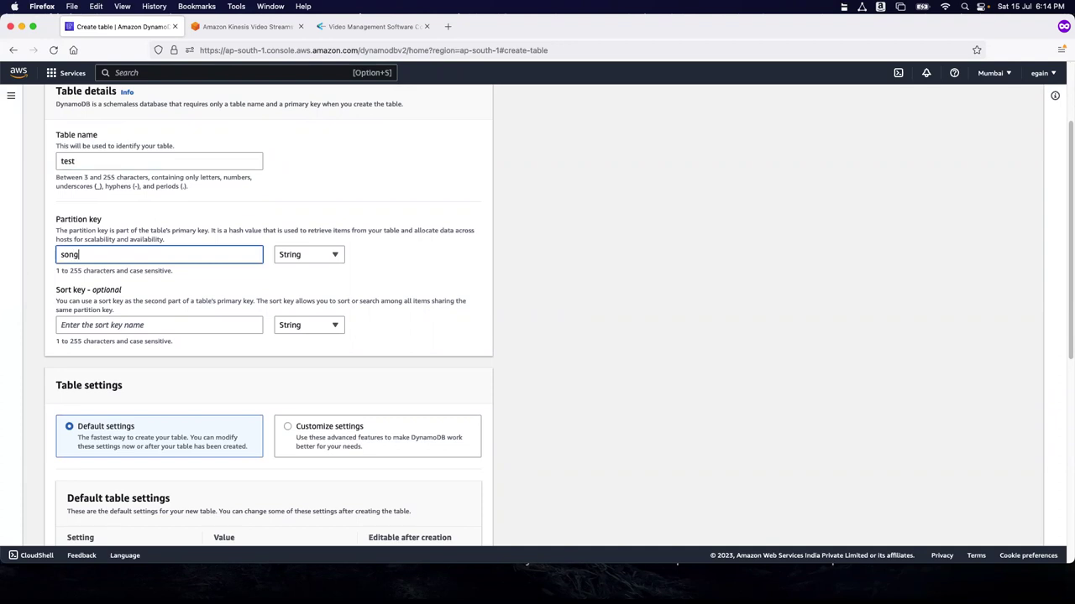
{"action": "left_click", "coordinate": [117, 326]}
{"action": "type", "text": "album"}
Choose customized table settings and review the table class options.
{"action": "scroll", "coordinate": [142, 336], "scroll_direction": "down", "scroll_amount": 4}
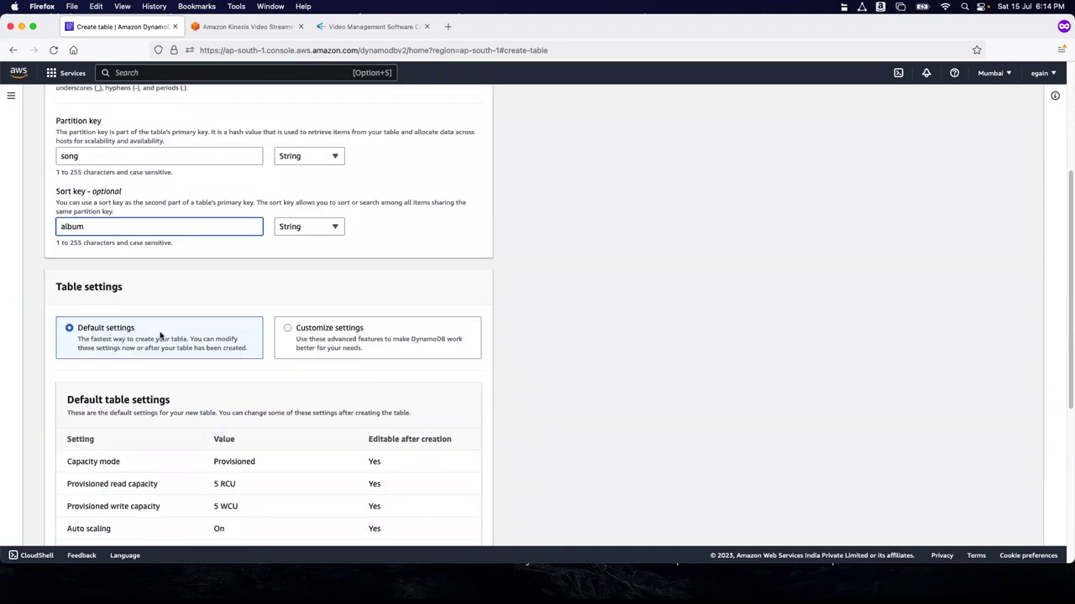
{"action": "left_click", "coordinate": [294, 284]}
{"action": "scroll", "coordinate": [226, 326], "scroll_direction": "down", "scroll_amount": 5}
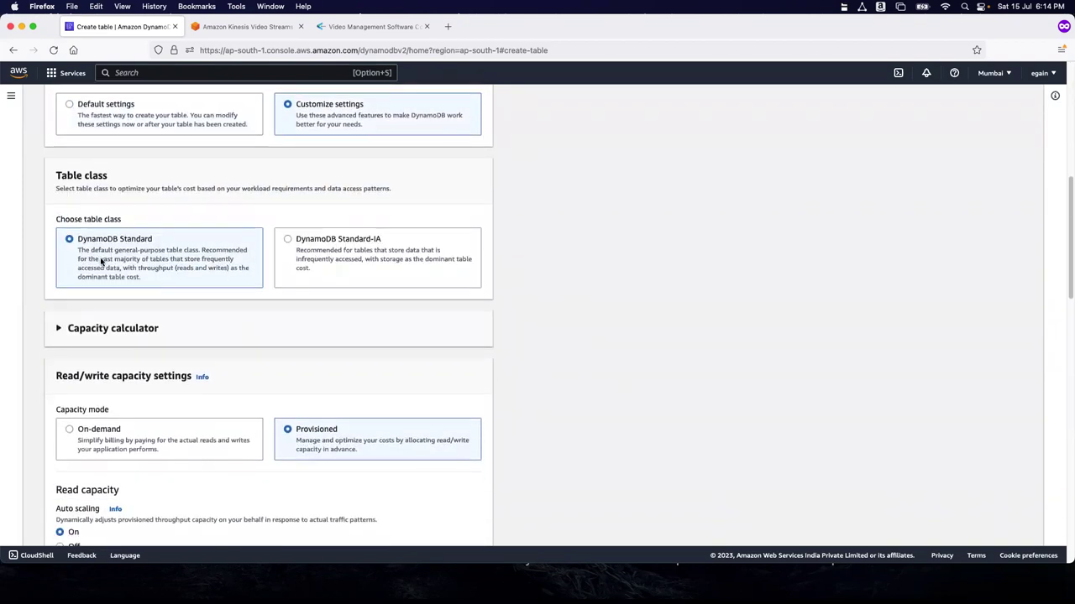
{"action": "scroll", "coordinate": [134, 298], "scroll_direction": "down", "scroll_amount": 1}
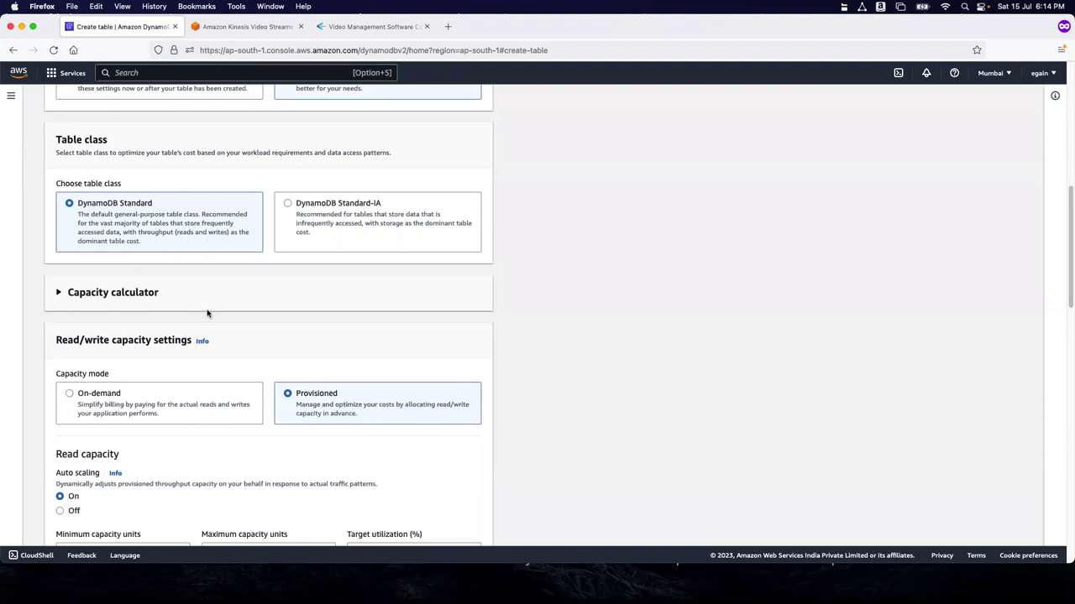
{"action": "scroll", "coordinate": [201, 306], "scroll_direction": "down", "scroll_amount": 1}
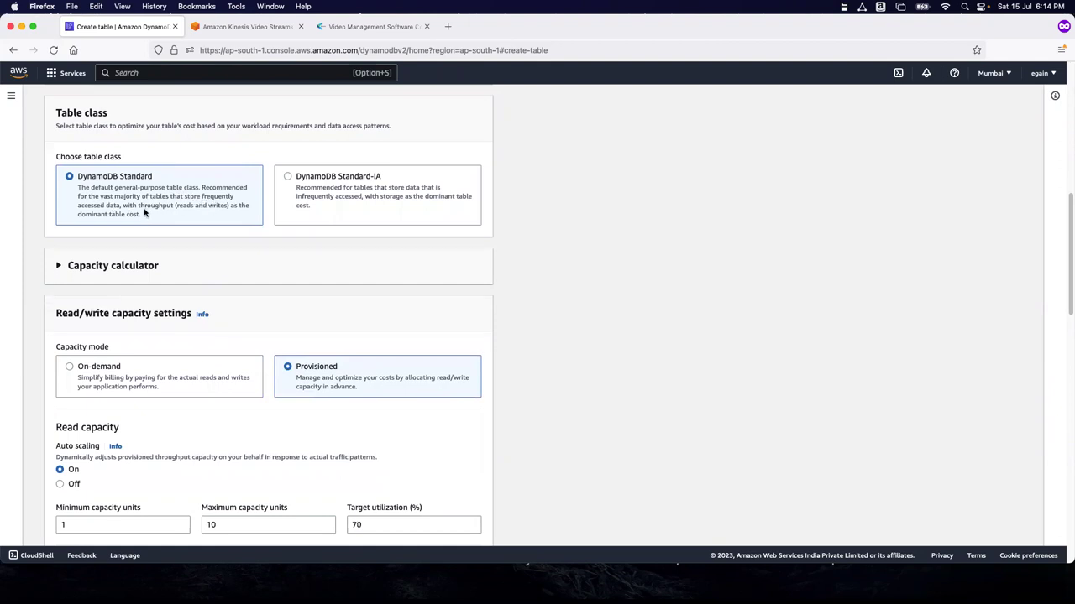
Compare the Provisioned and On-demand capacity modes and set the table's read/write capacity to On-demand.
{"action": "scroll", "coordinate": [210, 311], "scroll_direction": "down", "scroll_amount": 4}
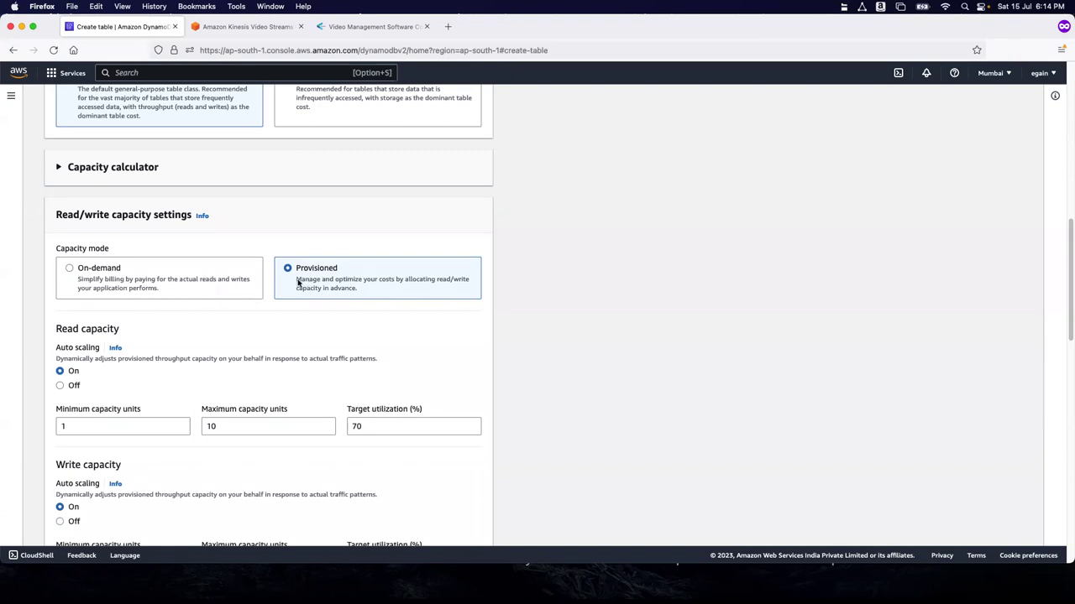
{"action": "scroll", "coordinate": [298, 283], "scroll_direction": "down", "scroll_amount": 1}
{"action": "left_click", "coordinate": [116, 262]}
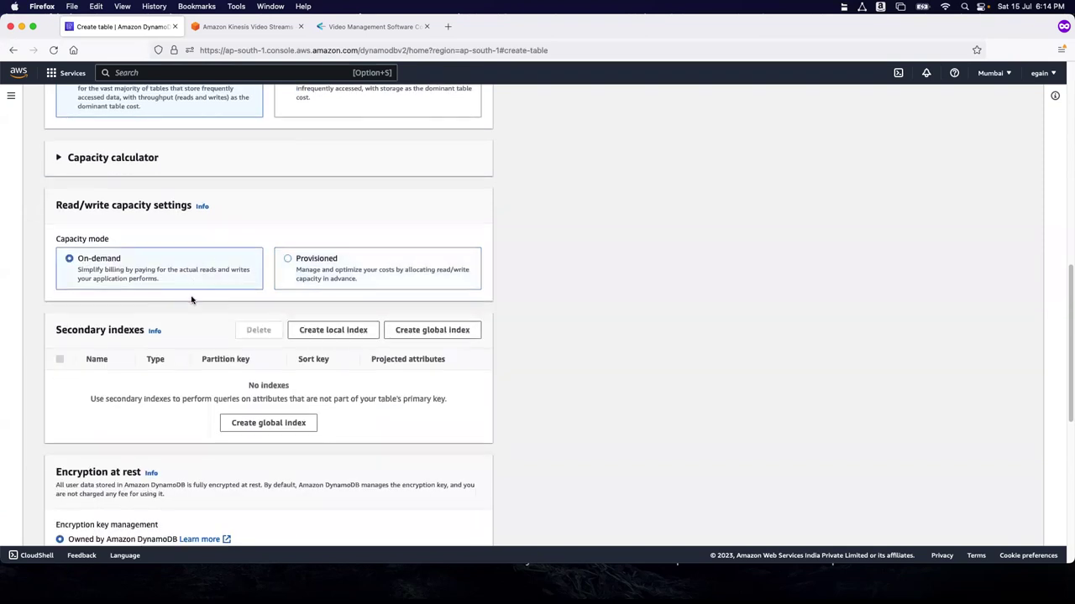
{"action": "scroll", "coordinate": [192, 300], "scroll_direction": "down", "scroll_amount": 2}
{"action": "left_click", "coordinate": [326, 220]}
{"action": "scroll", "coordinate": [230, 352], "scroll_direction": "down", "scroll_amount": 2}
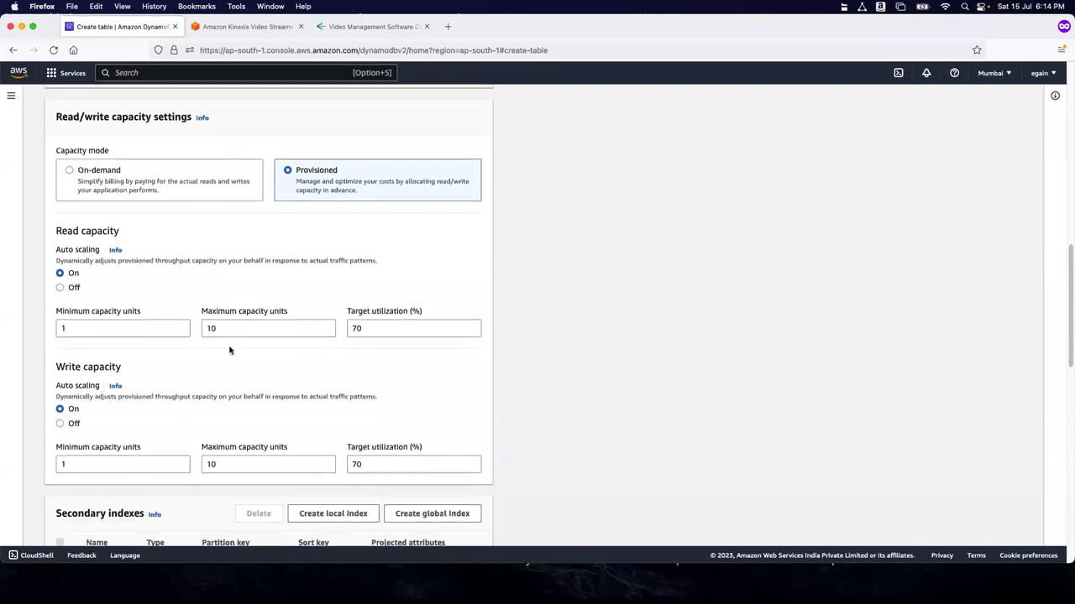
{"action": "left_click", "coordinate": [171, 179]}
Review the secondary index, encryption, deletion protection and tag settings, and create the table.
{"action": "scroll", "coordinate": [163, 336], "scroll_direction": "down", "scroll_amount": 1}
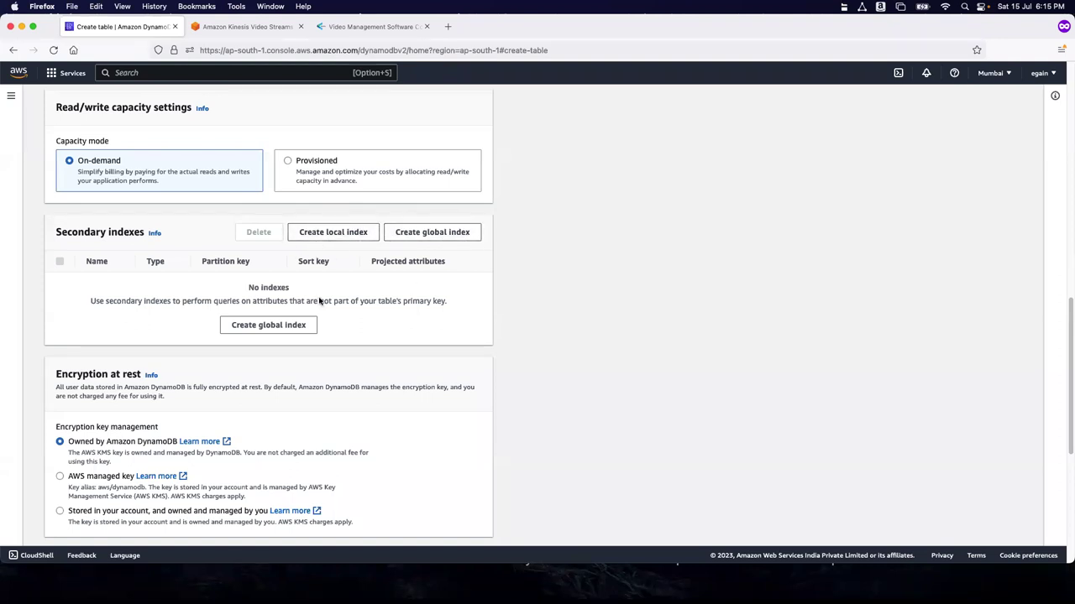
{"action": "scroll", "coordinate": [182, 327], "scroll_direction": "down", "scroll_amount": 3}
{"action": "scroll", "coordinate": [182, 327], "scroll_direction": "down", "scroll_amount": 2}
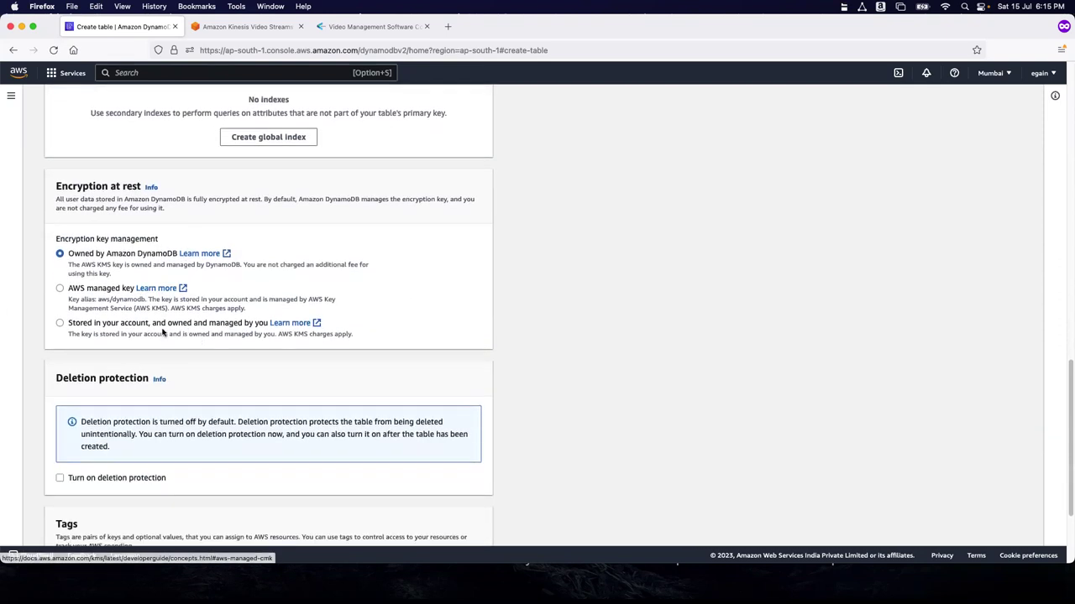
{"action": "scroll", "coordinate": [128, 317], "scroll_direction": "down", "scroll_amount": 4}
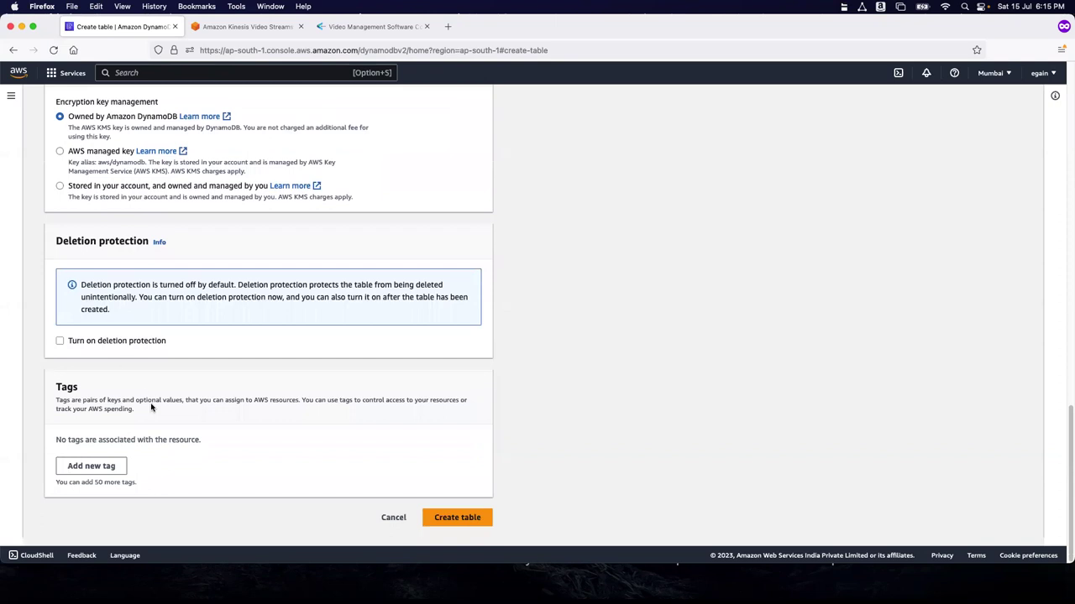
{"action": "left_click", "coordinate": [441, 519]}
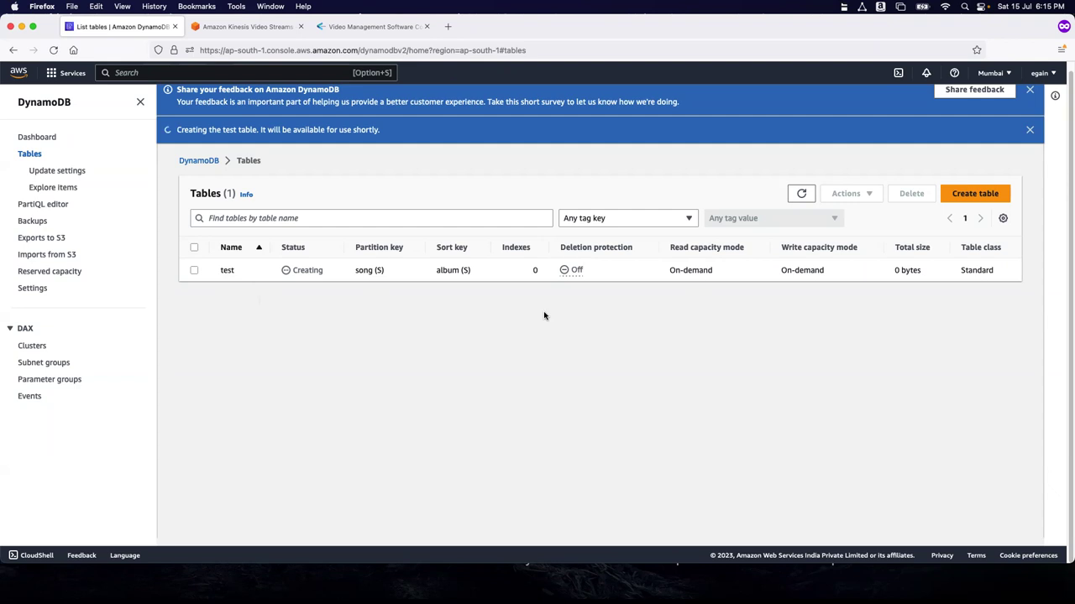
Refresh the table list, open the test table and view its indexes, monitoring, global tables and backups.
{"action": "left_click", "coordinate": [801, 193]}
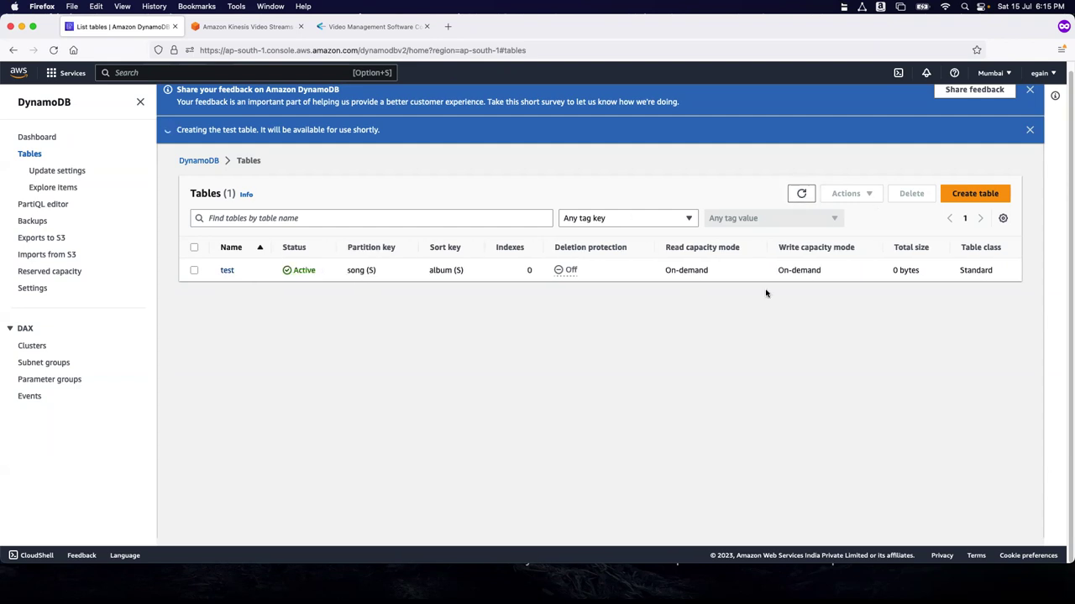
{"action": "left_click", "coordinate": [228, 271]}
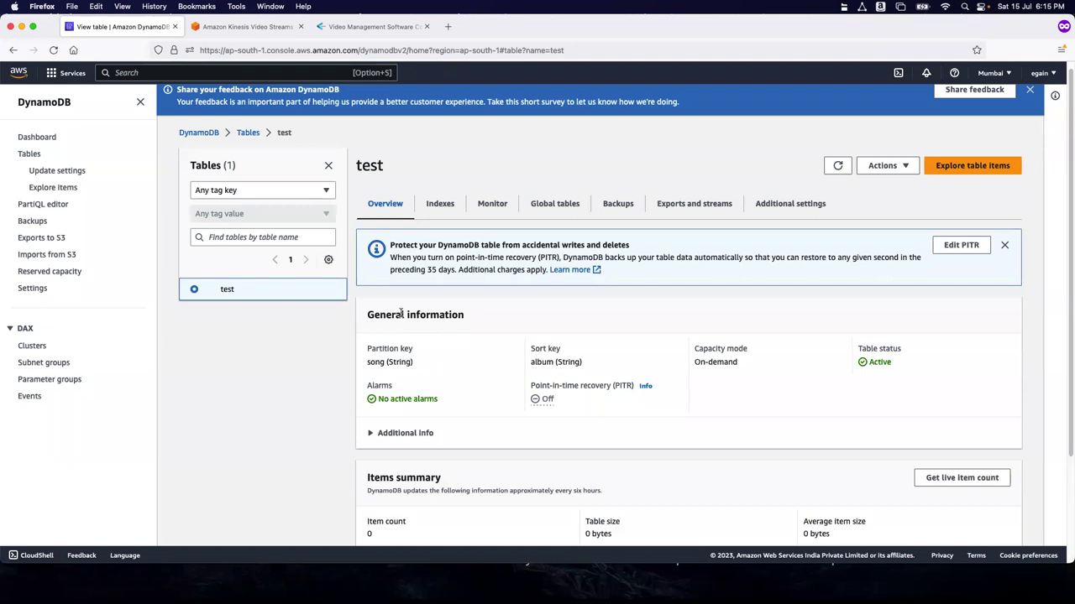
{"action": "left_click", "coordinate": [439, 207]}
{"action": "left_click", "coordinate": [490, 206]}
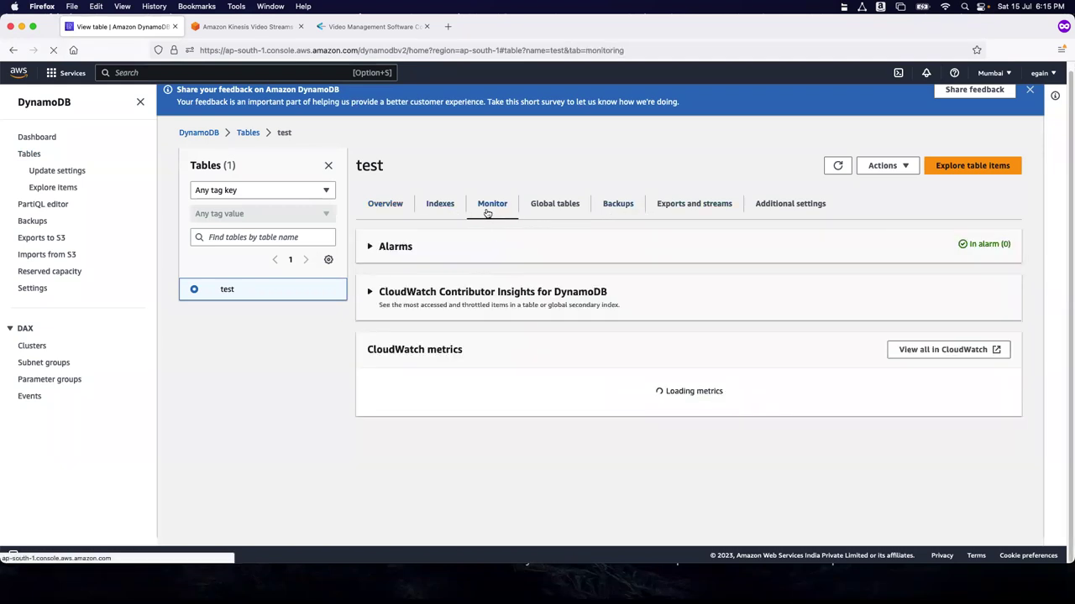
{"action": "left_click", "coordinate": [547, 204]}
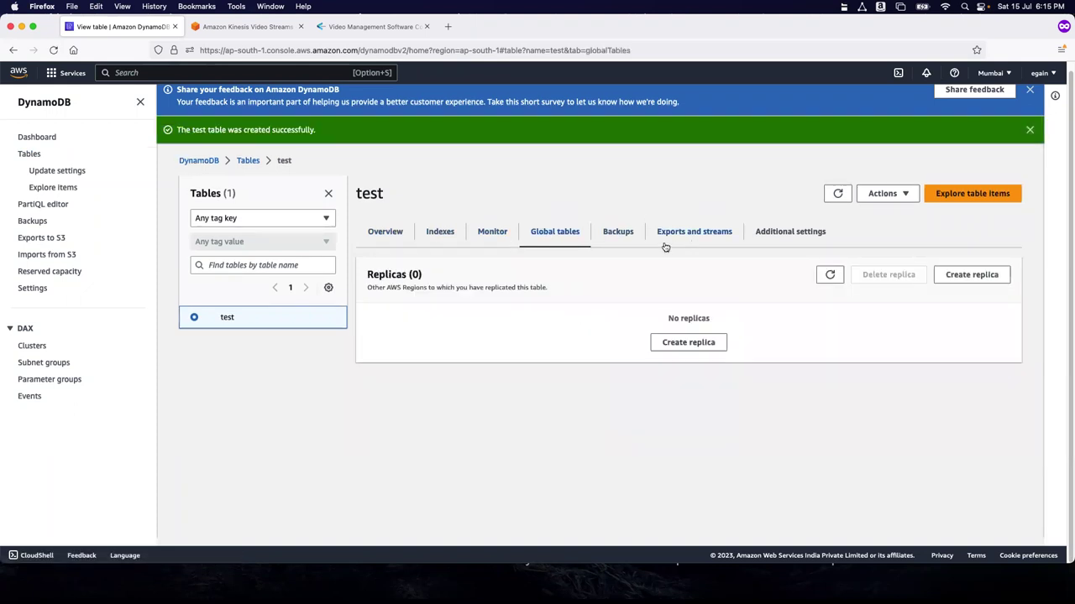
{"action": "left_click", "coordinate": [631, 237]}
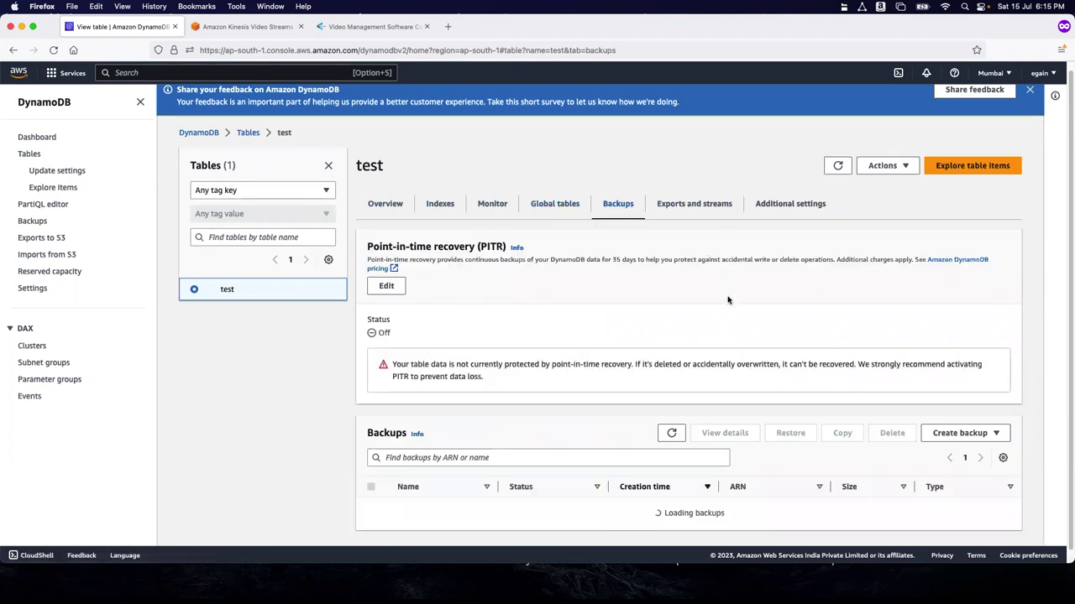
Review the test table's exports and streams, and its additional settings for capacity, Time to Live, encryption, deletion protection and tags.
{"action": "scroll", "coordinate": [697, 315], "scroll_direction": "down", "scroll_amount": 1}
{"action": "left_click", "coordinate": [695, 195]}
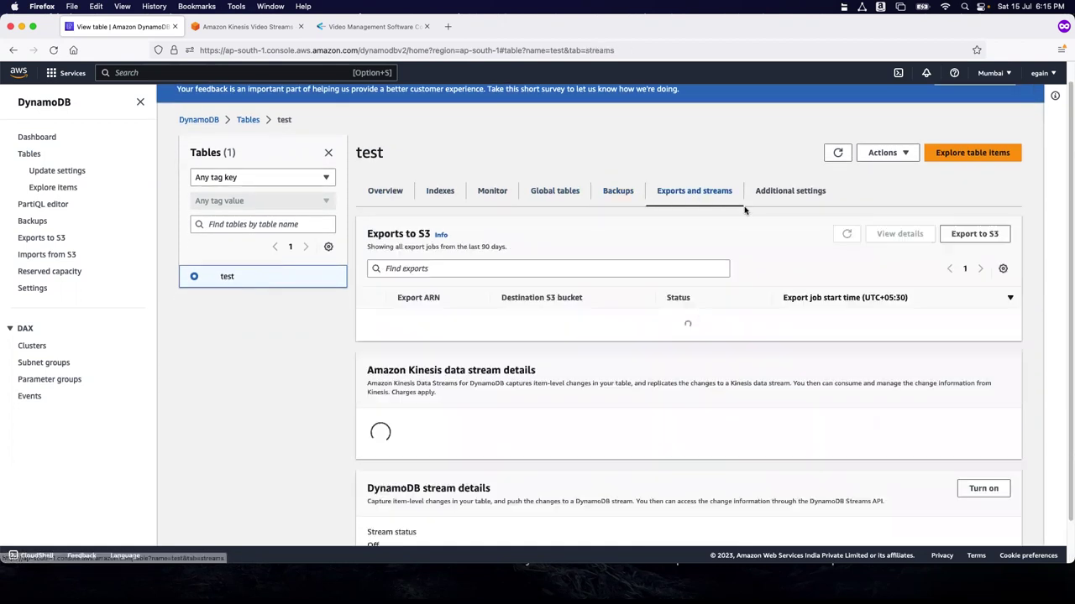
{"action": "left_click", "coordinate": [785, 203]}
{"action": "scroll", "coordinate": [660, 316], "scroll_direction": "down", "scroll_amount": 2}
{"action": "scroll", "coordinate": [659, 315], "scroll_direction": "down", "scroll_amount": 2}
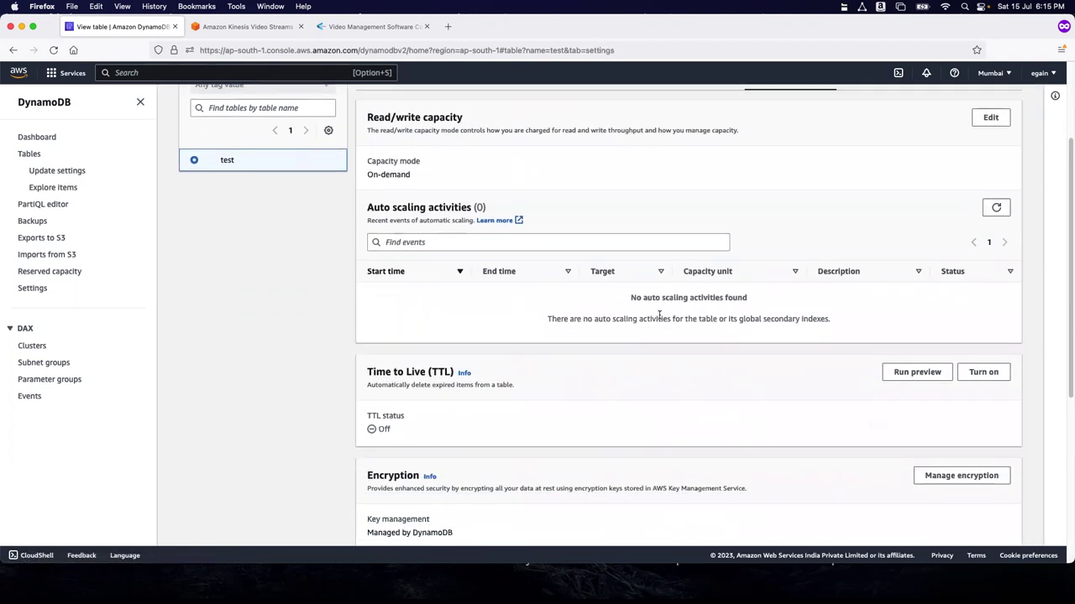
{"action": "scroll", "coordinate": [660, 314], "scroll_direction": "up", "scroll_amount": 2}
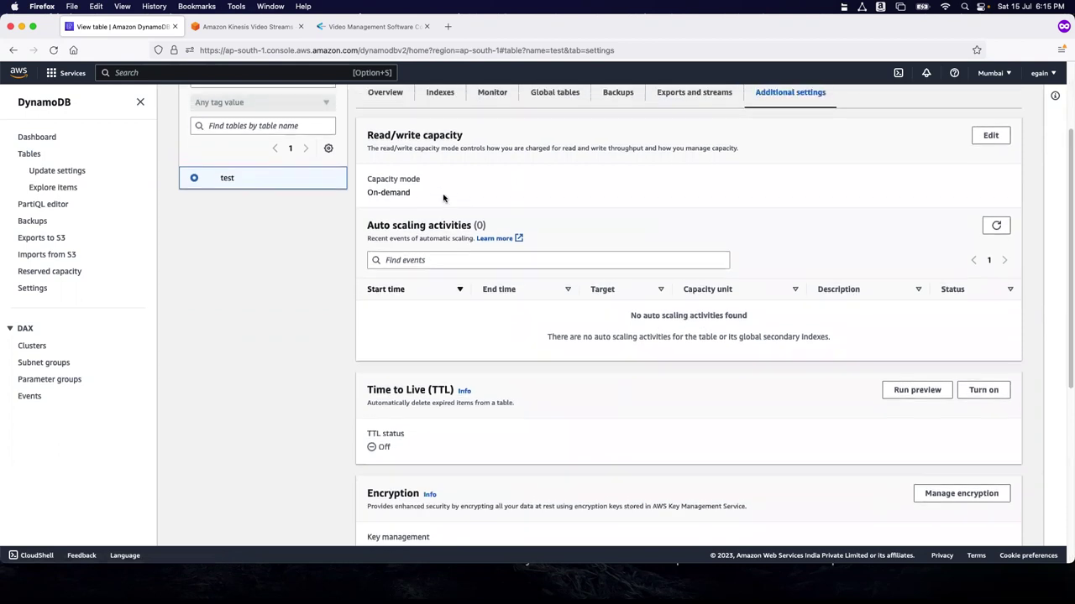
{"action": "scroll", "coordinate": [491, 313], "scroll_direction": "down", "scroll_amount": 8}
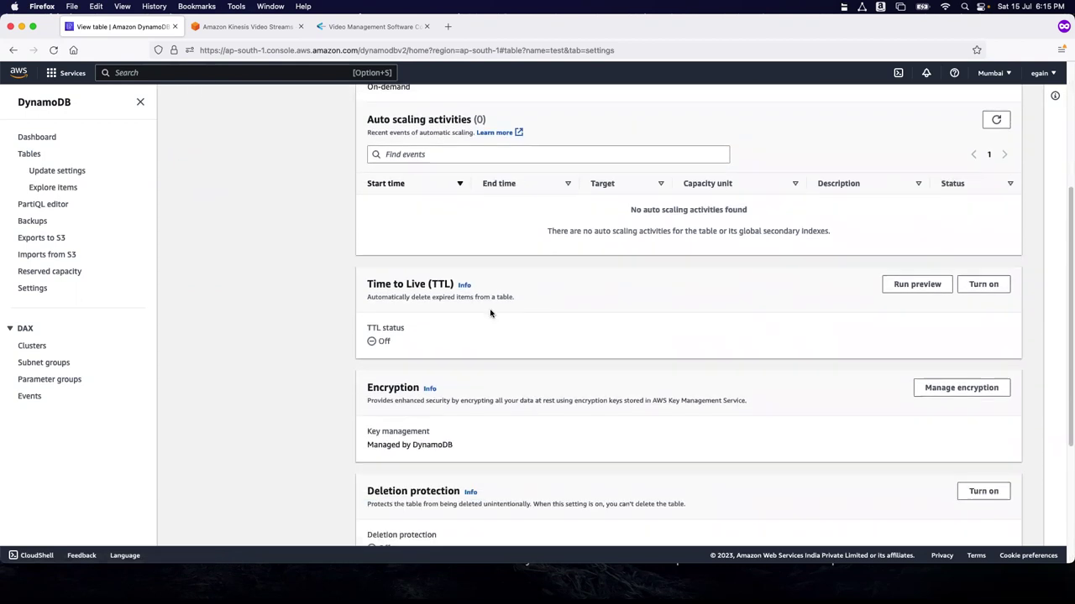
{"action": "scroll", "coordinate": [491, 313], "scroll_direction": "down", "scroll_amount": 1}
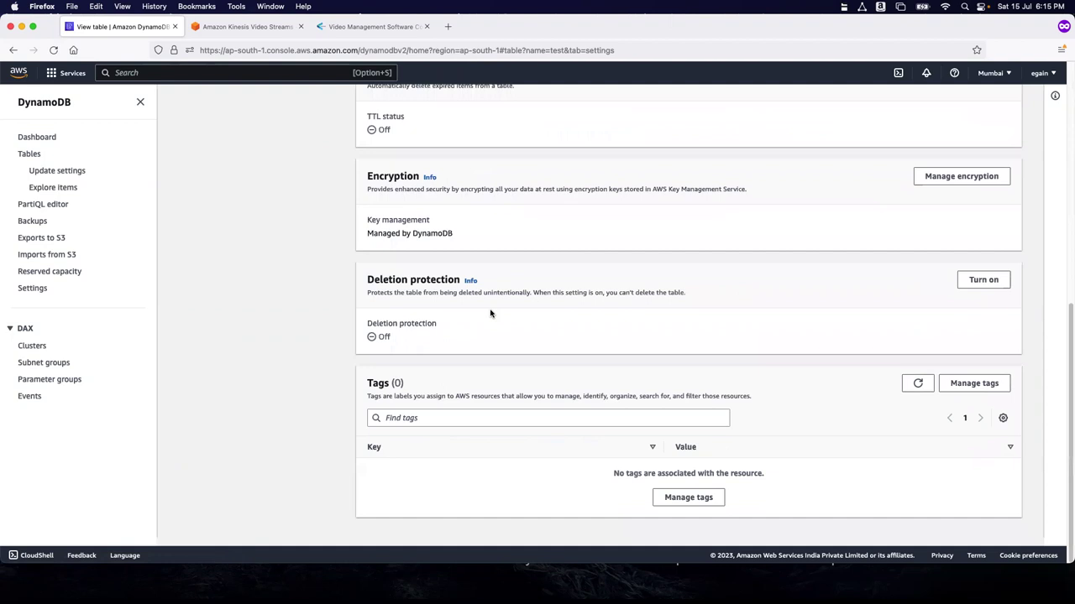
{"action": "scroll", "coordinate": [491, 313], "scroll_direction": "up", "scroll_amount": 12}
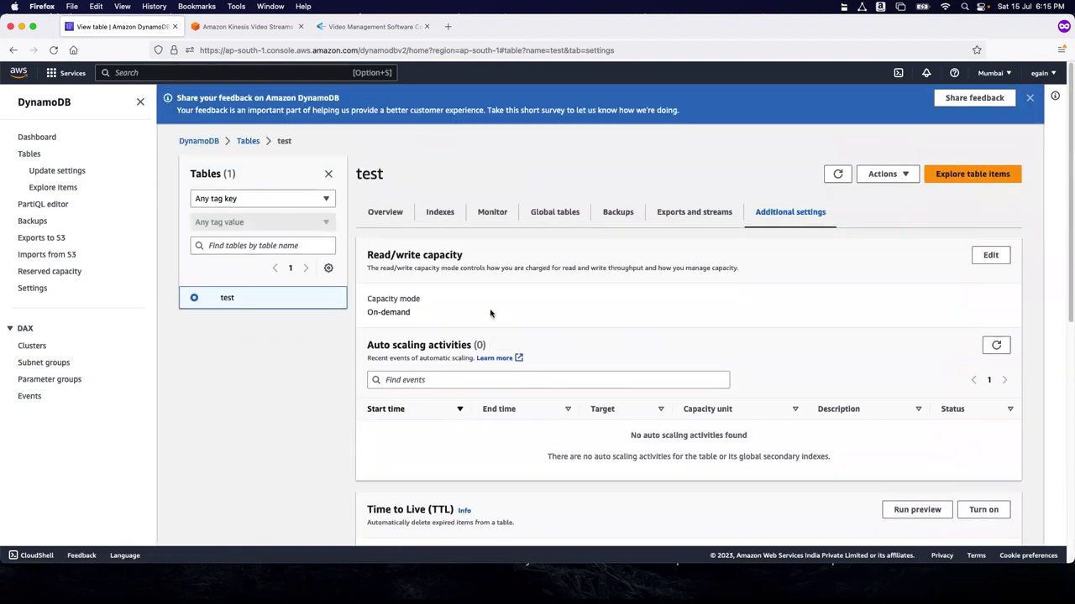
{"action": "scroll", "coordinate": [491, 313], "scroll_direction": "down", "scroll_amount": 1}
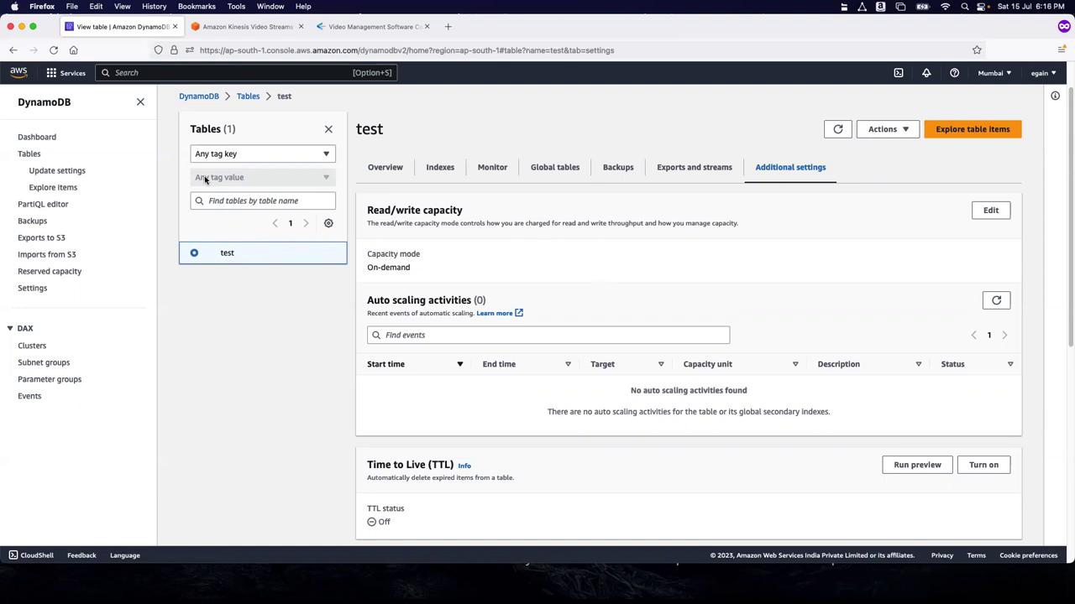
Delete the test table from the table list without deleting its CloudWatch alarms, entering "confirm" as the confirmation.
{"action": "left_click", "coordinate": [30, 154]}
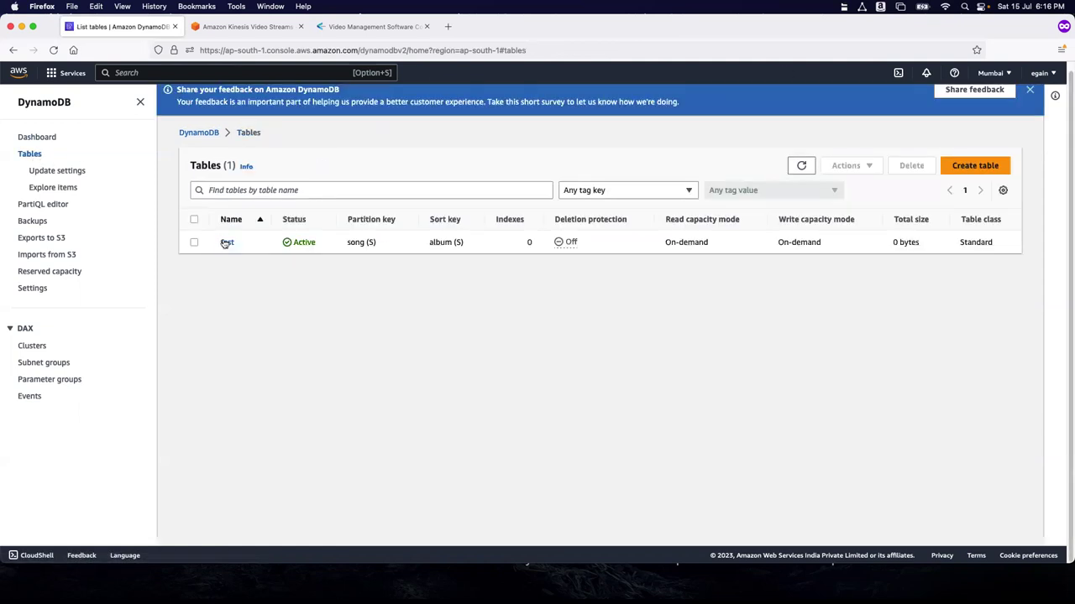
{"action": "left_click", "coordinate": [194, 242]}
{"action": "left_click", "coordinate": [902, 171]}
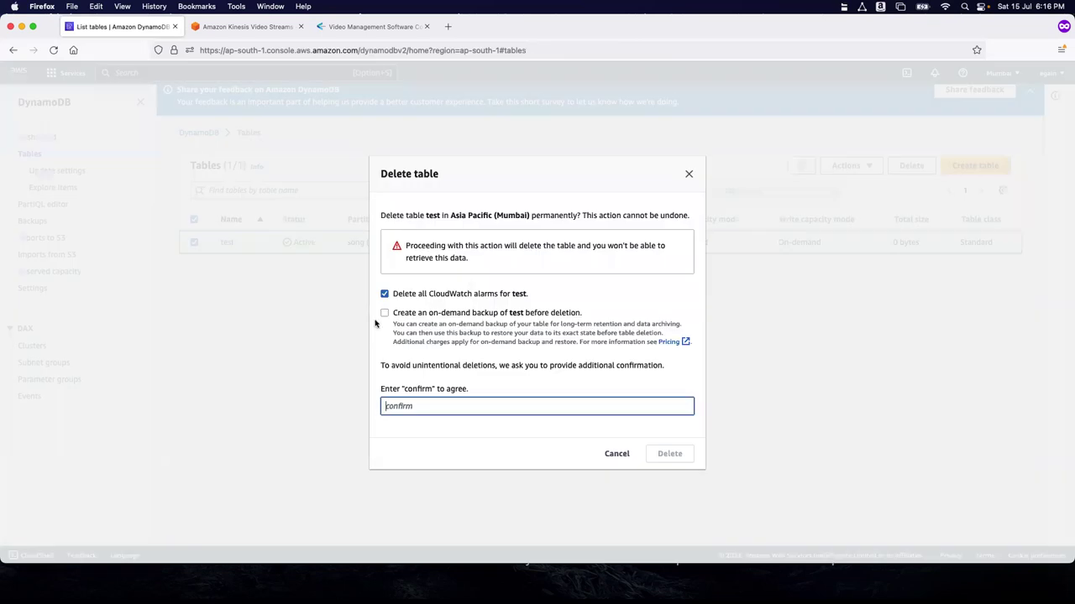
{"action": "left_click", "coordinate": [384, 293]}
{"action": "left_click", "coordinate": [399, 406]}
{"action": "type", "text": "confirm"}
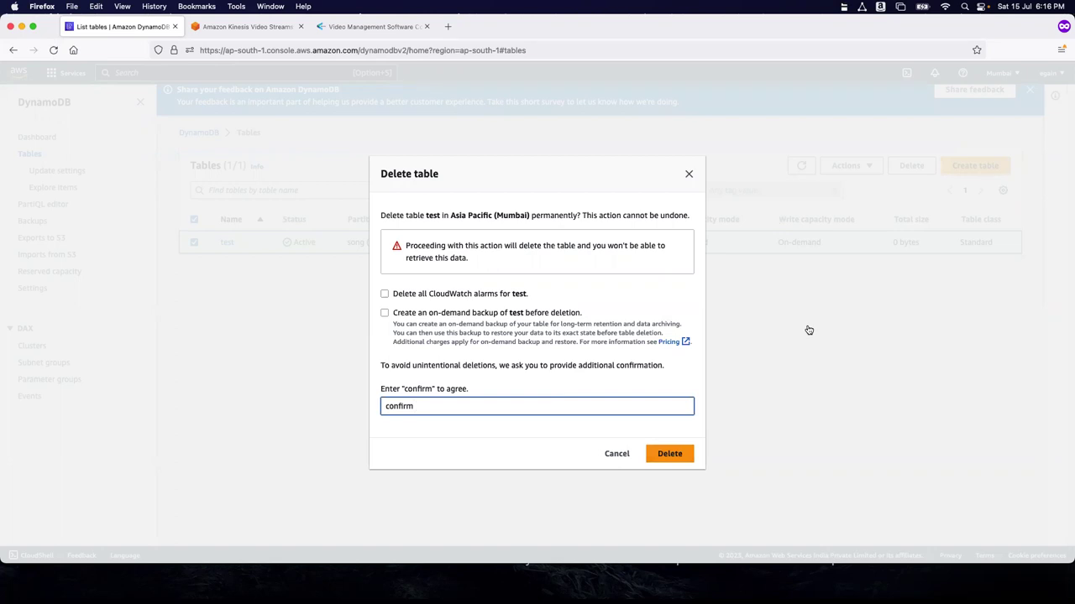
{"action": "left_click", "coordinate": [684, 457]}
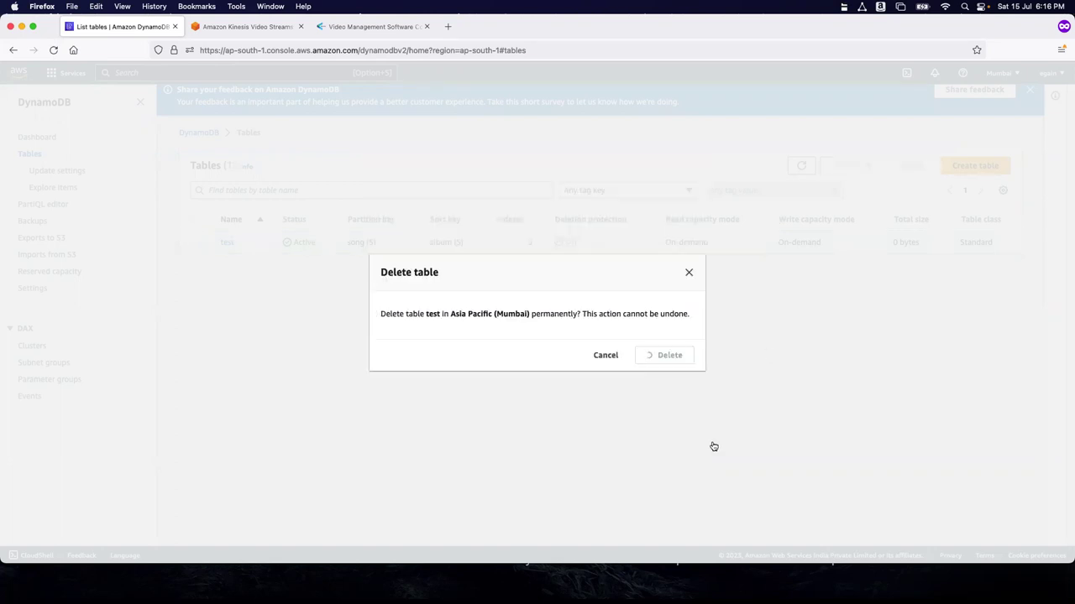